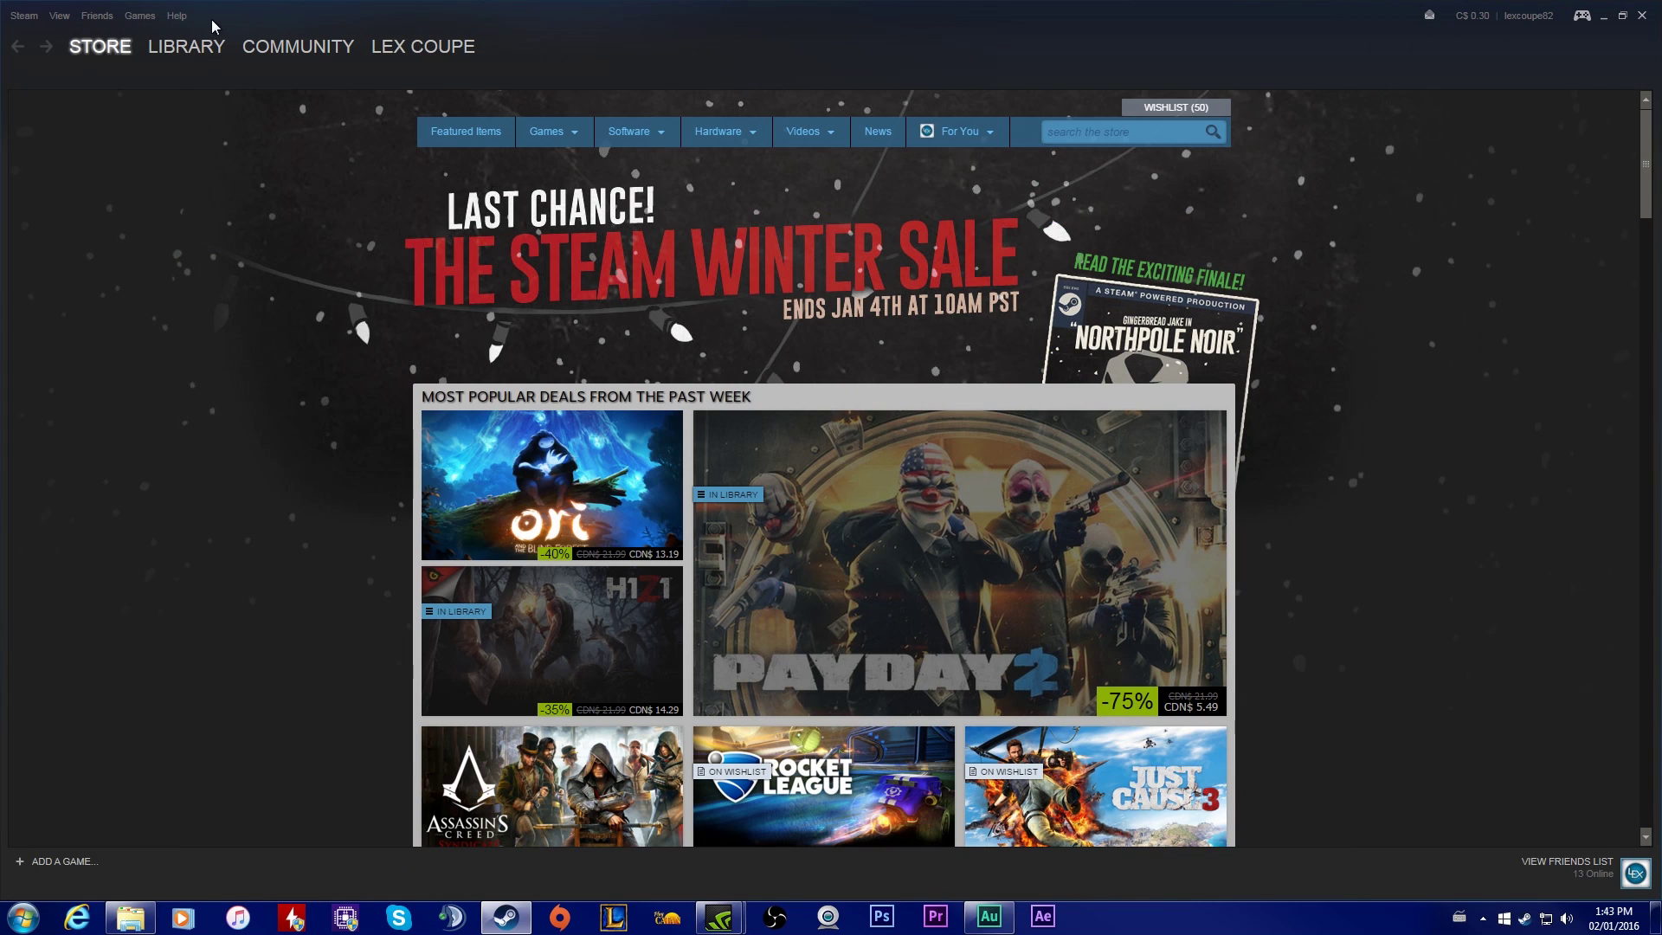
Launch H1Z1 from the Steam Library and its launcher, then close the BattlEye Test-Signing error console
{"action": "mouse_move", "coordinate": [216, 44]}
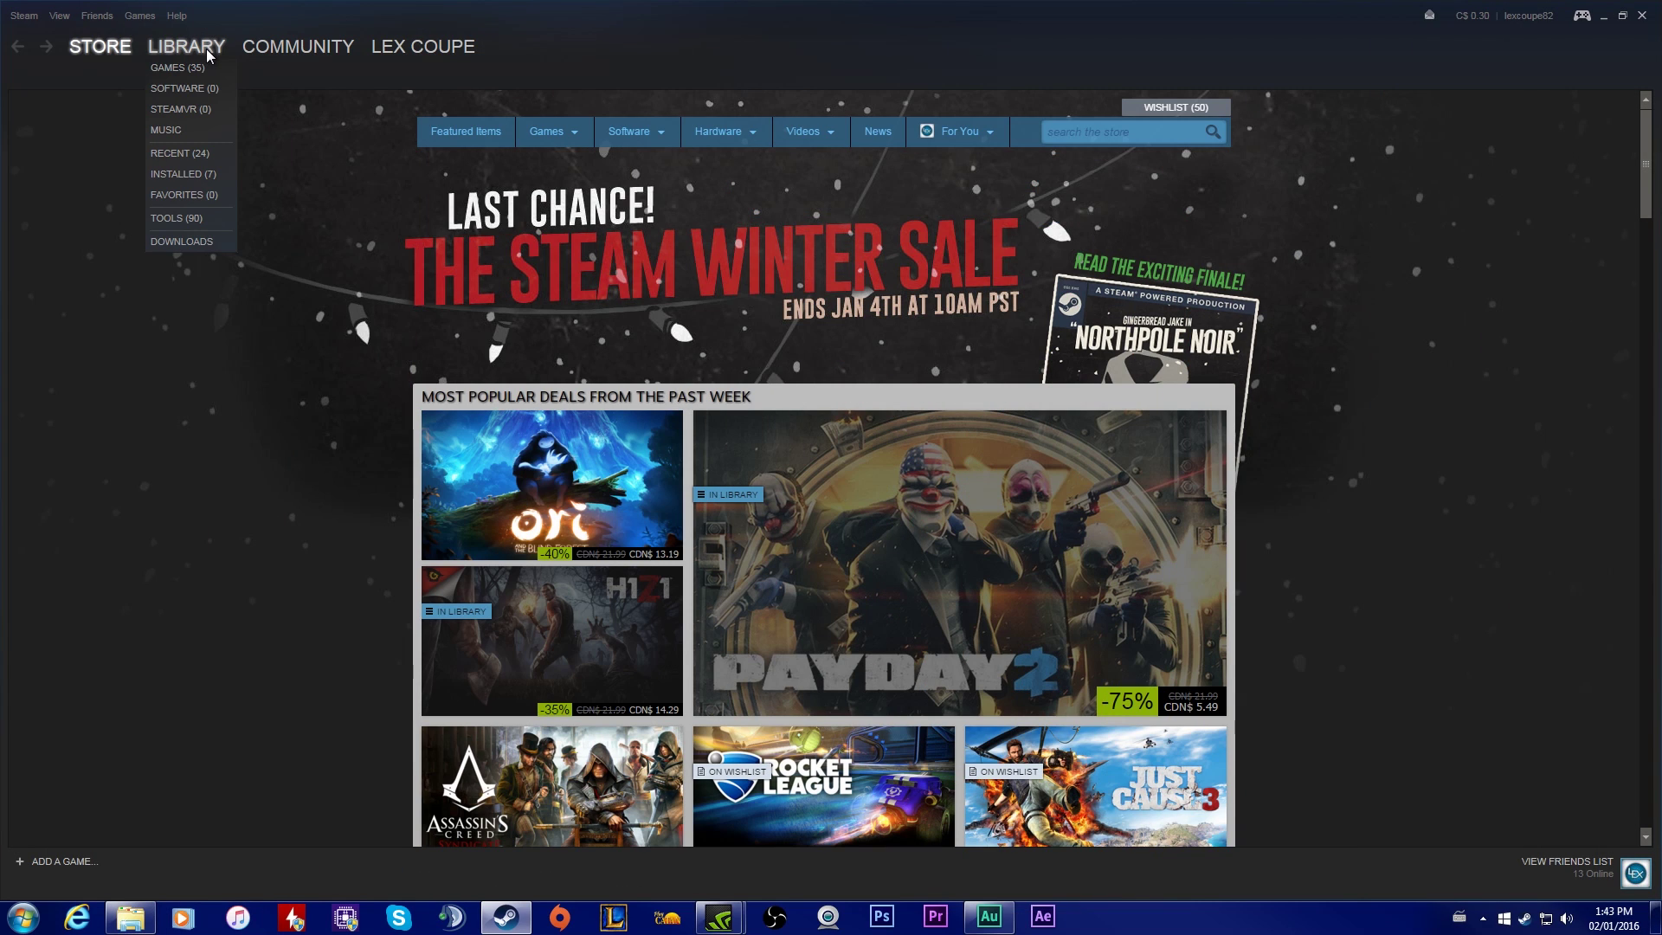
{"action": "left_click", "coordinate": [207, 50]}
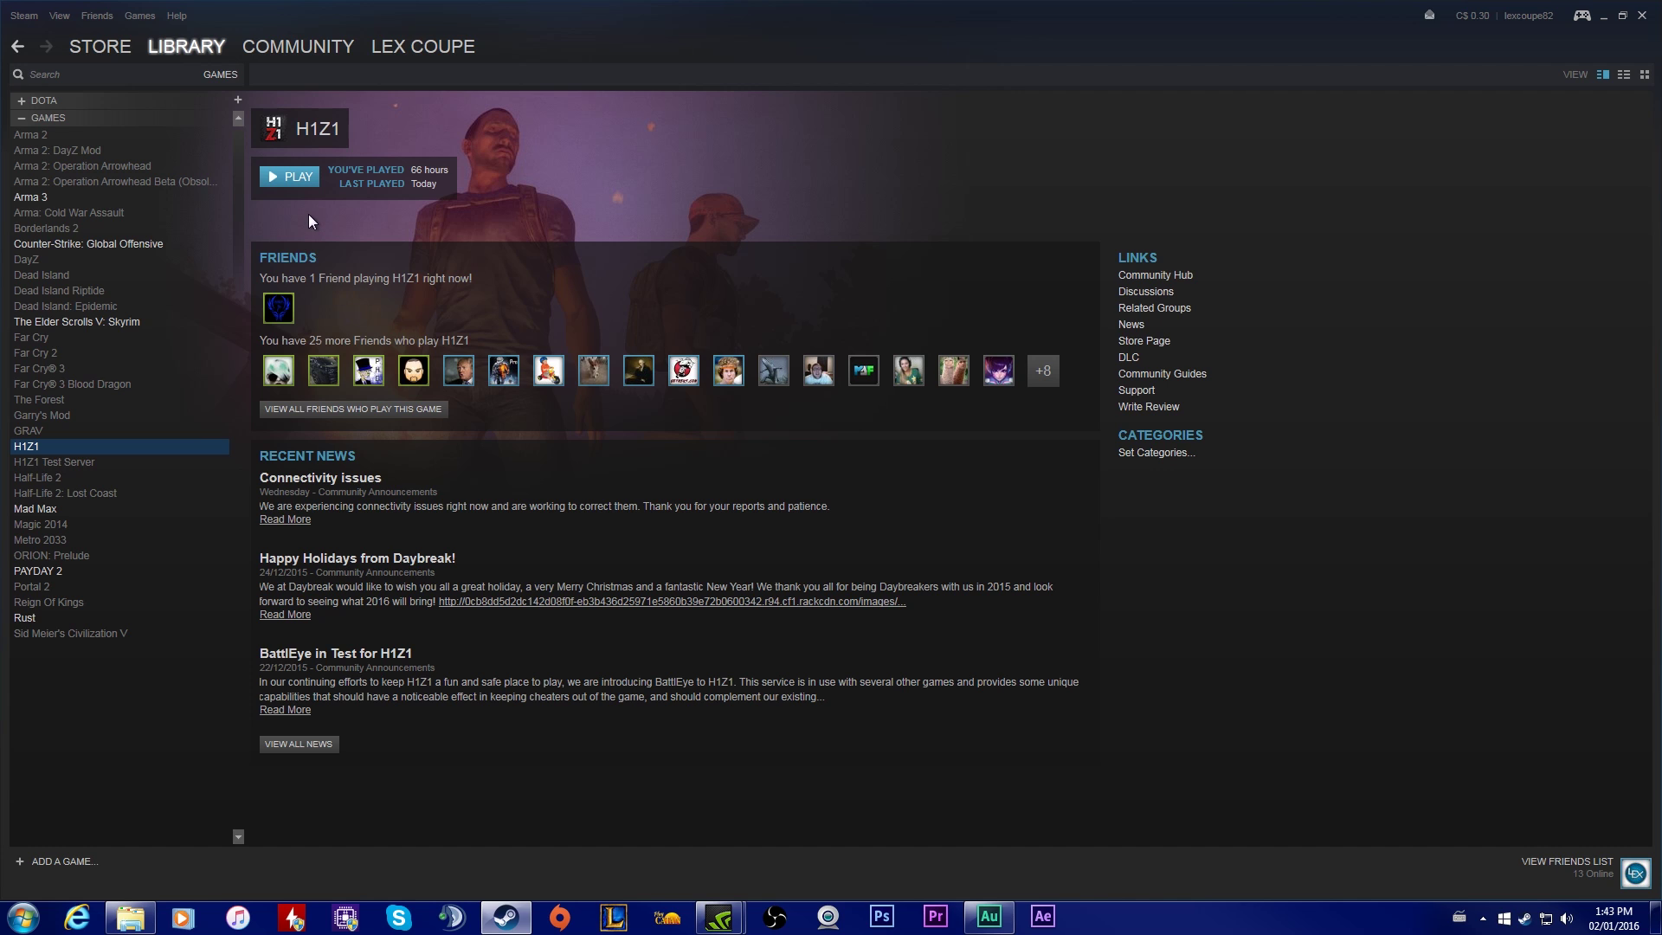
{"action": "left_click", "coordinate": [308, 175]}
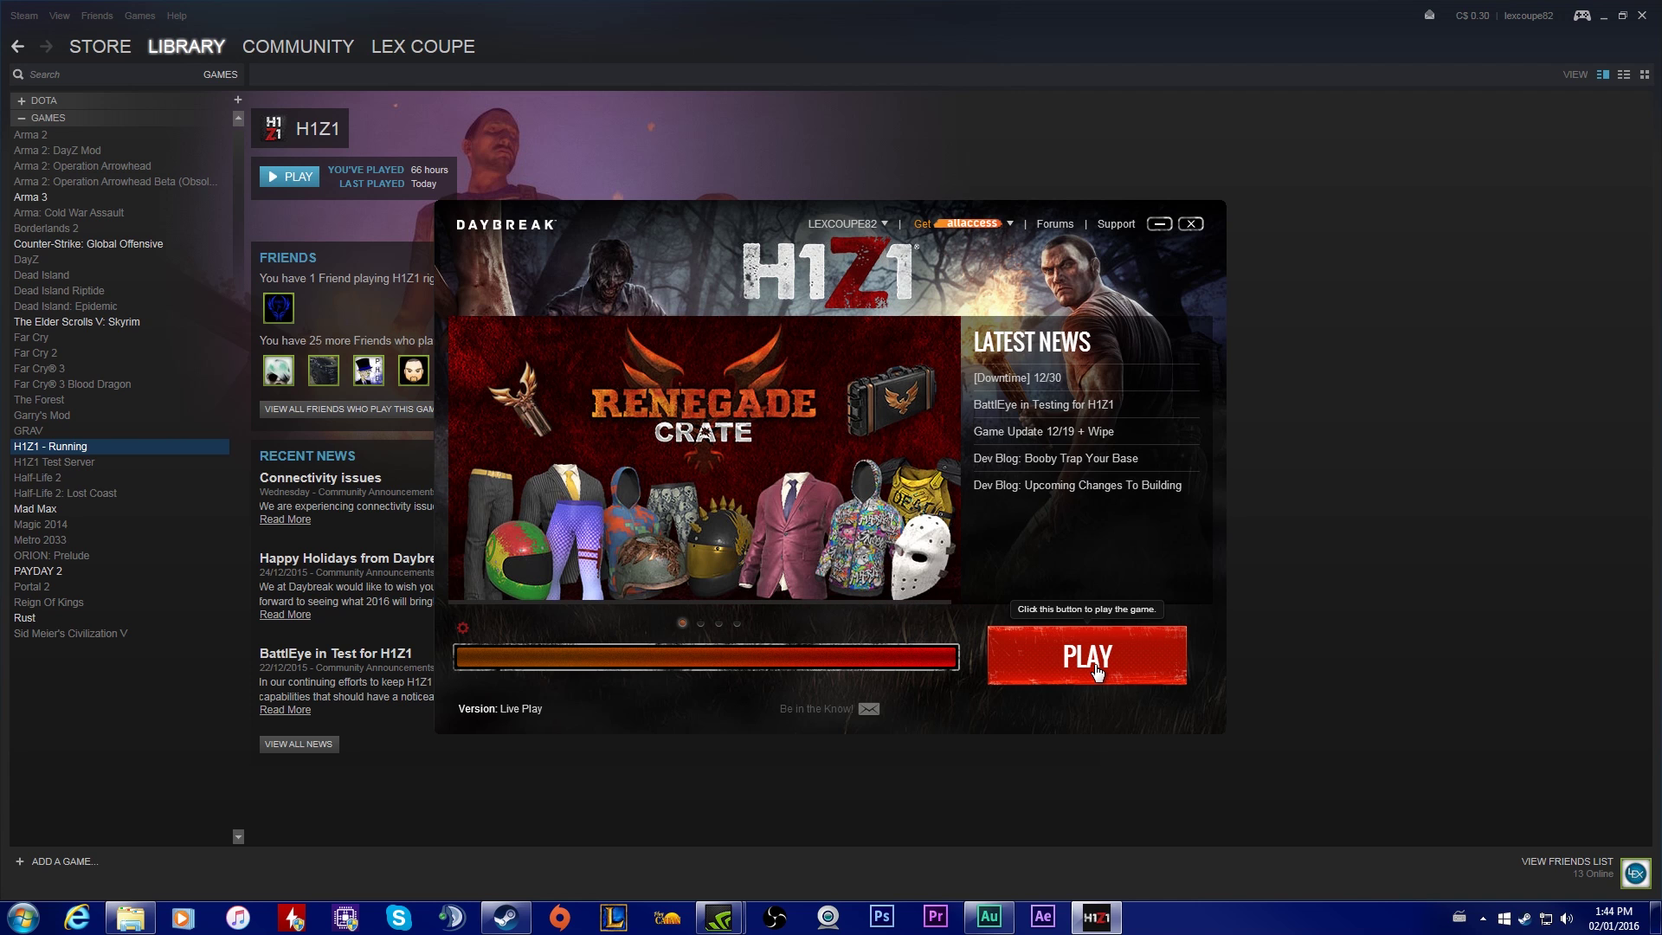
{"action": "left_click", "coordinate": [1092, 663]}
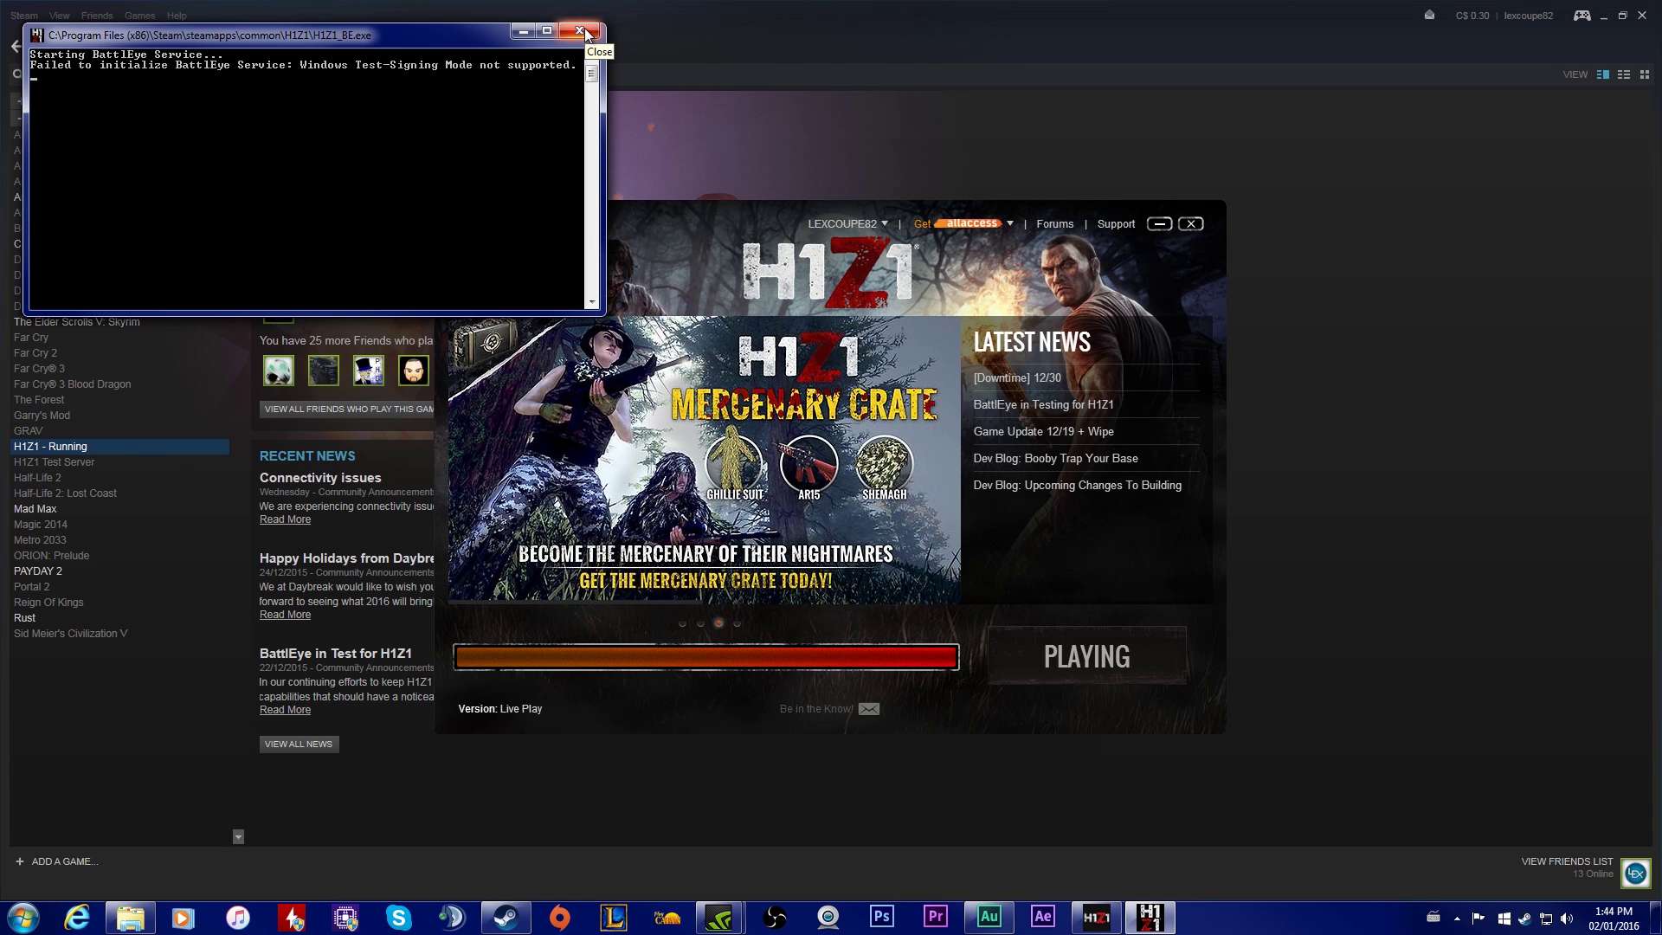
{"action": "left_click", "coordinate": [585, 30]}
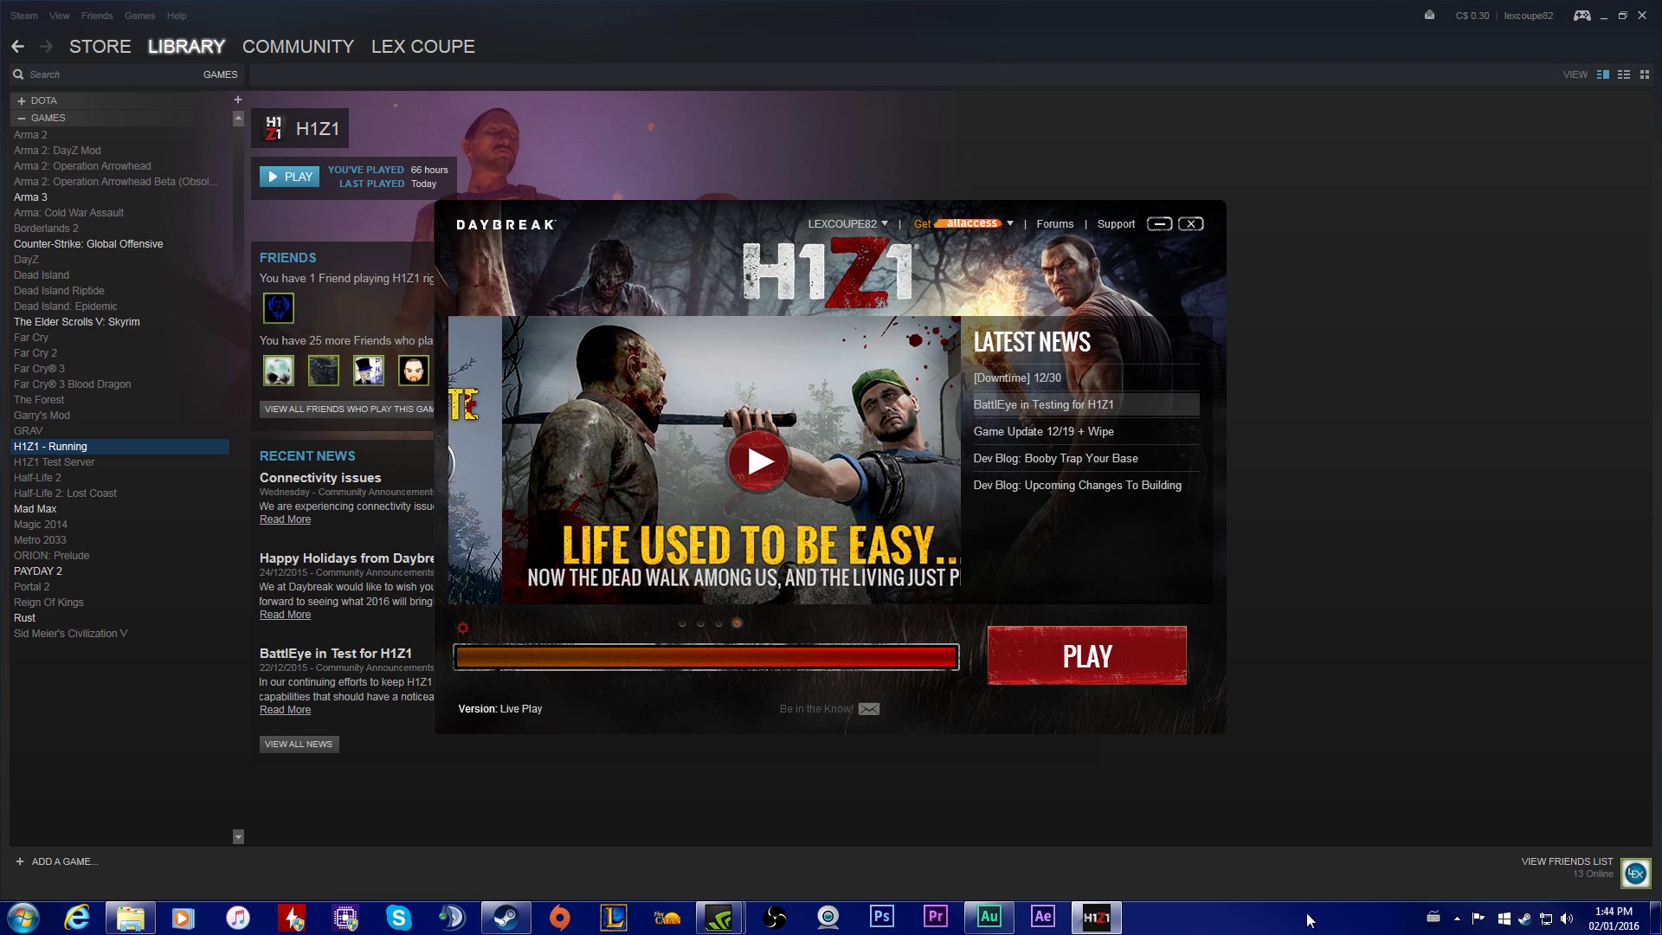
Open Task Manager beside the launcher and select BattlEye Service in the name-sorted Services list
{"action": "right_click", "coordinate": [1265, 916]}
{"action": "left_click", "coordinate": [1329, 864]}
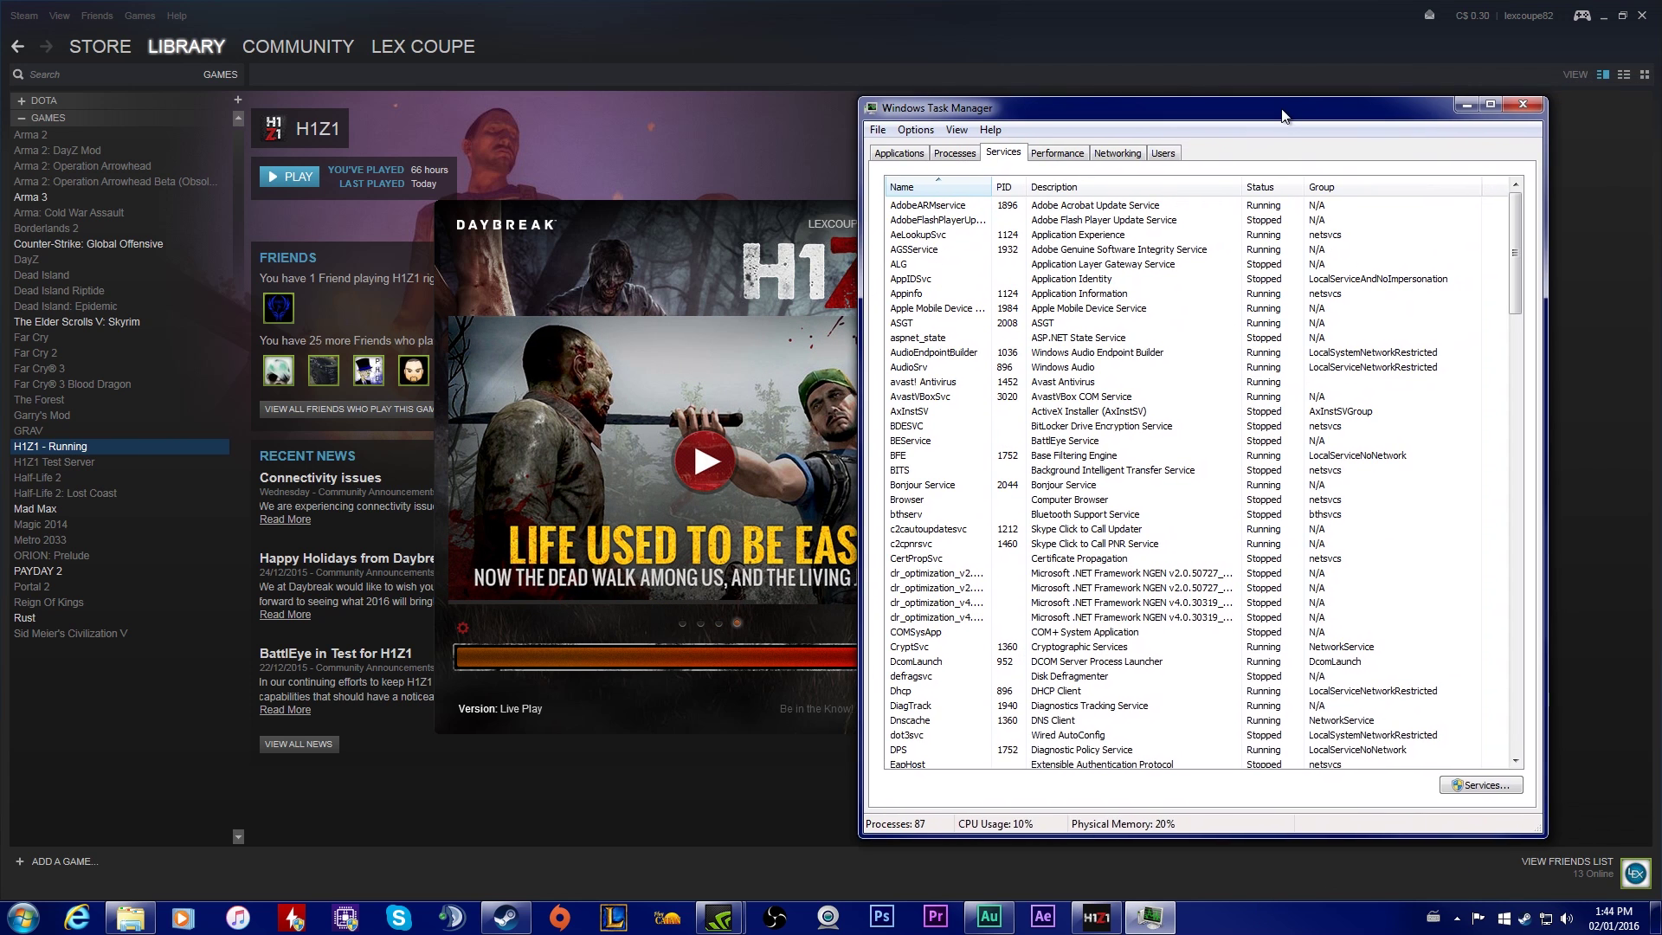
{"action": "left_click_drag", "start_coordinate": [1168, 102], "coordinate": [1257, 101]}
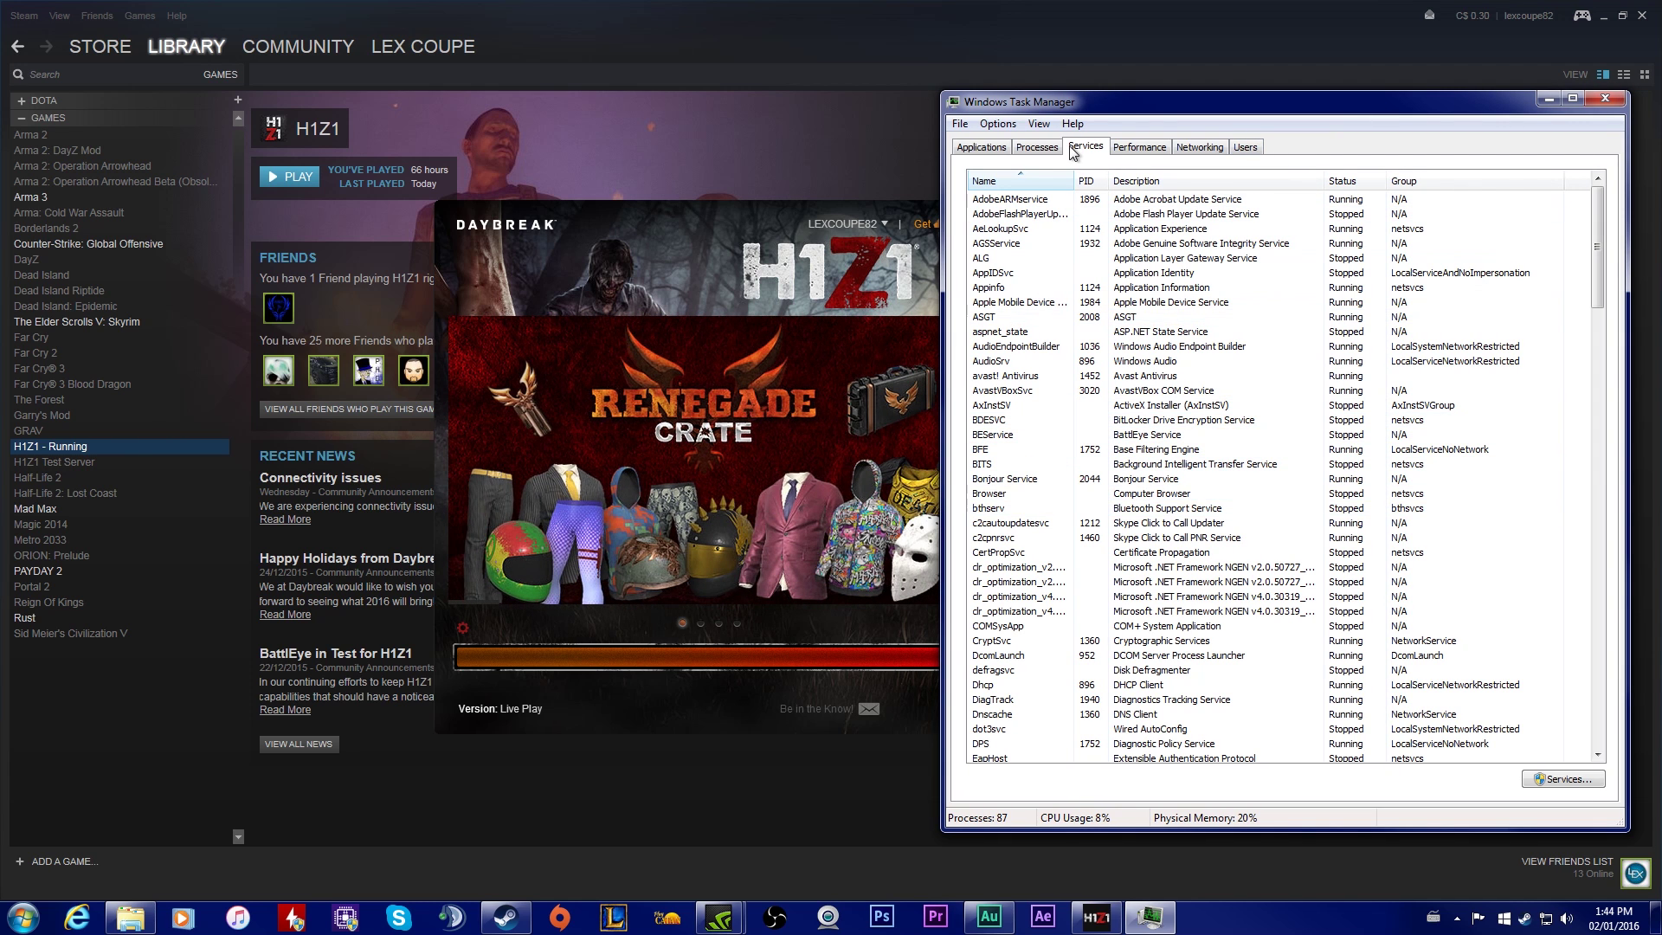
{"action": "left_click", "coordinate": [1004, 181]}
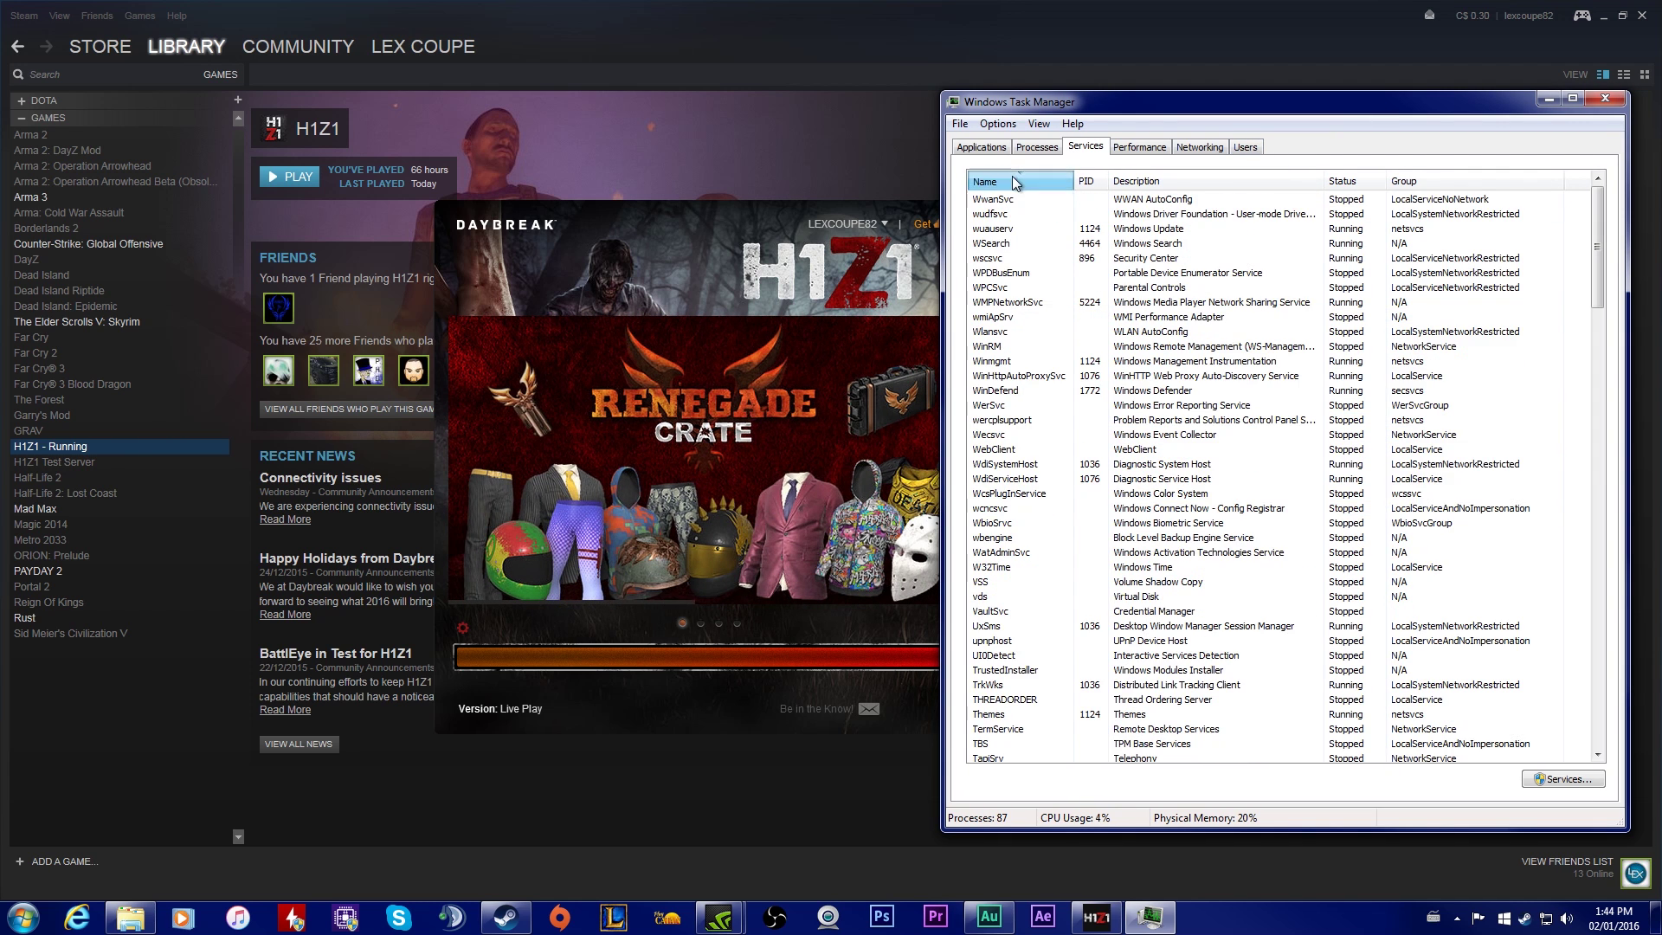
{"action": "left_click", "coordinate": [1005, 181]}
{"action": "left_click", "coordinate": [1030, 437]}
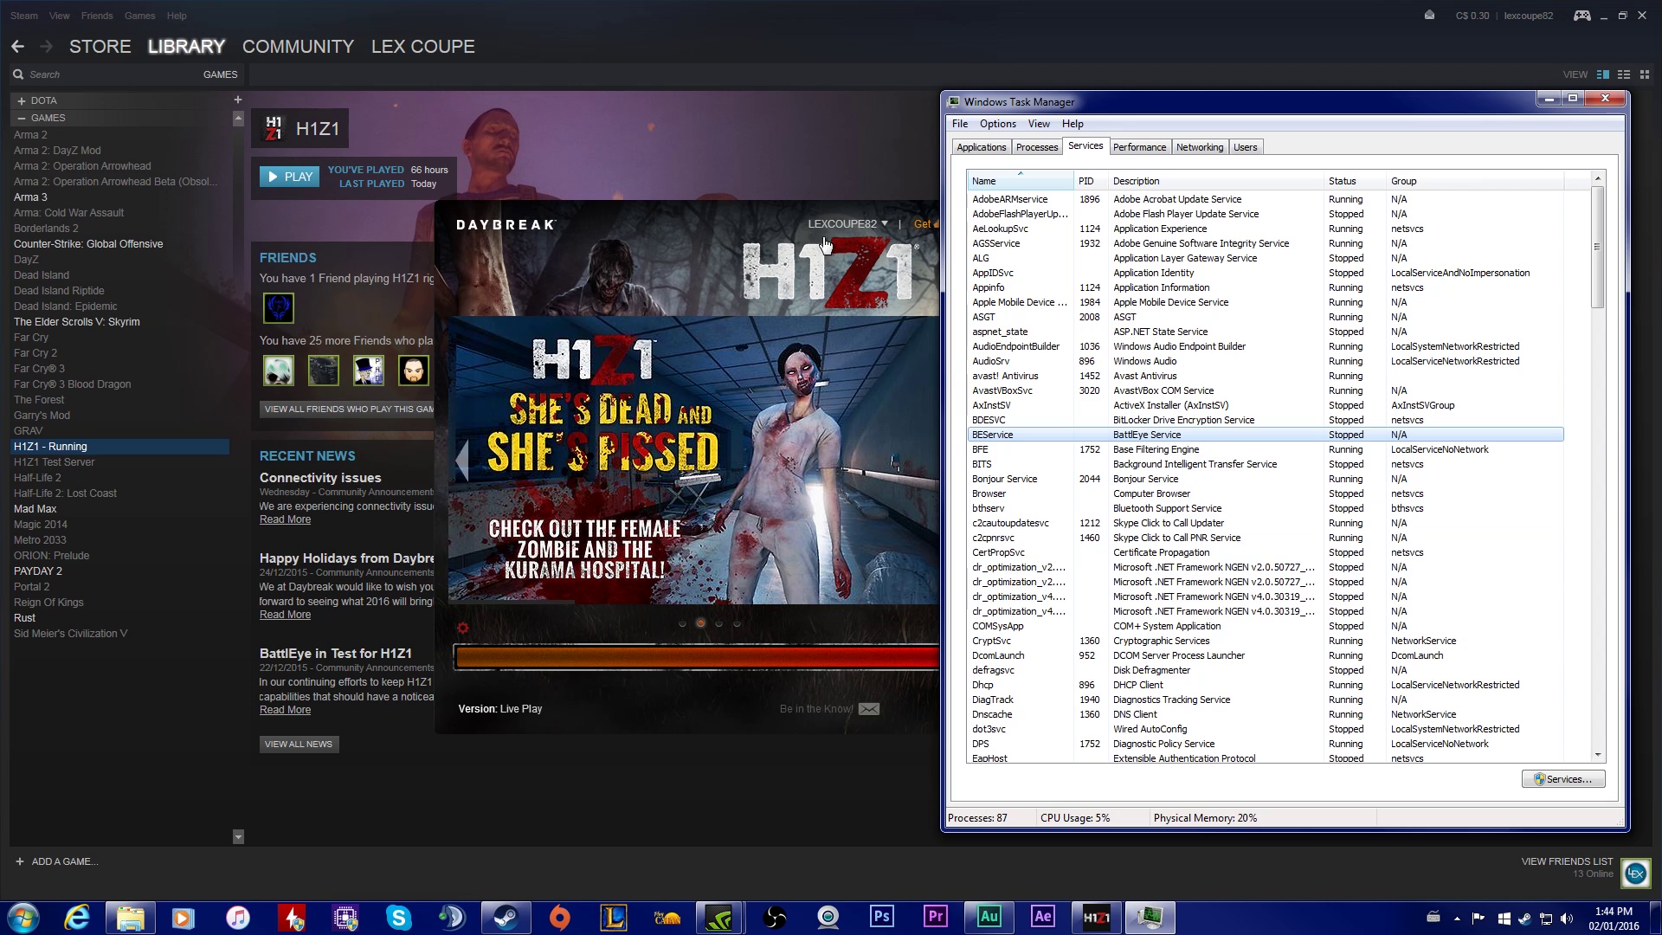
Relaunch H1Z1 from Steam and try starting BEService, dismissing the unable-to-start error
{"action": "left_click", "coordinate": [570, 329]}
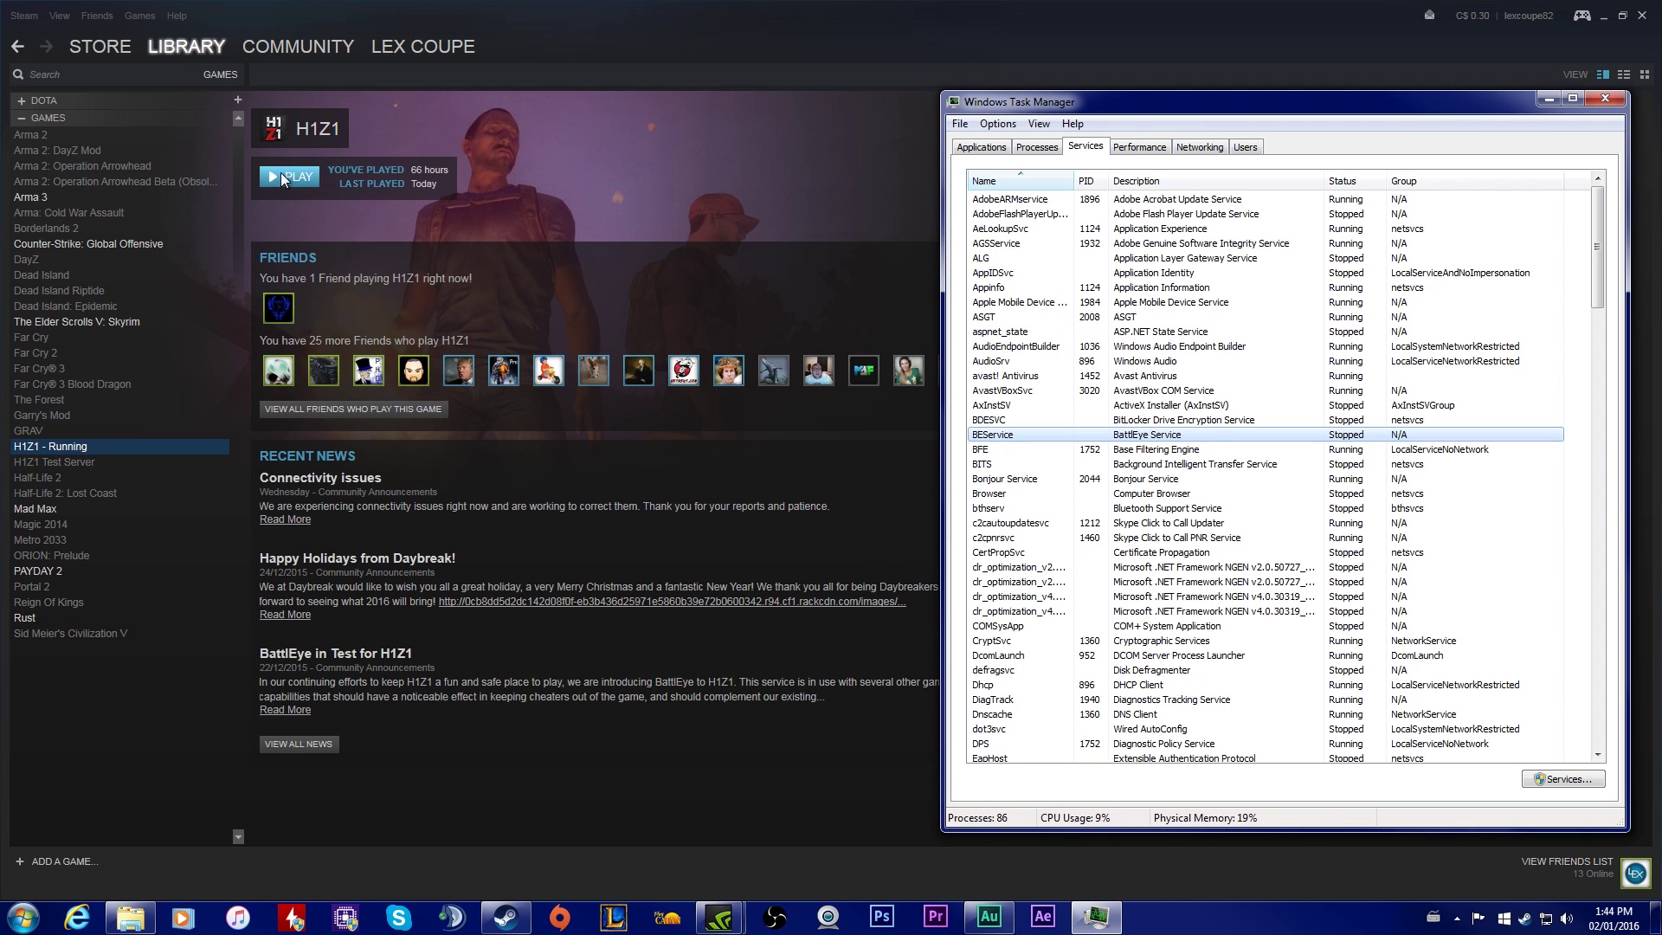
{"action": "left_click", "coordinate": [381, 238]}
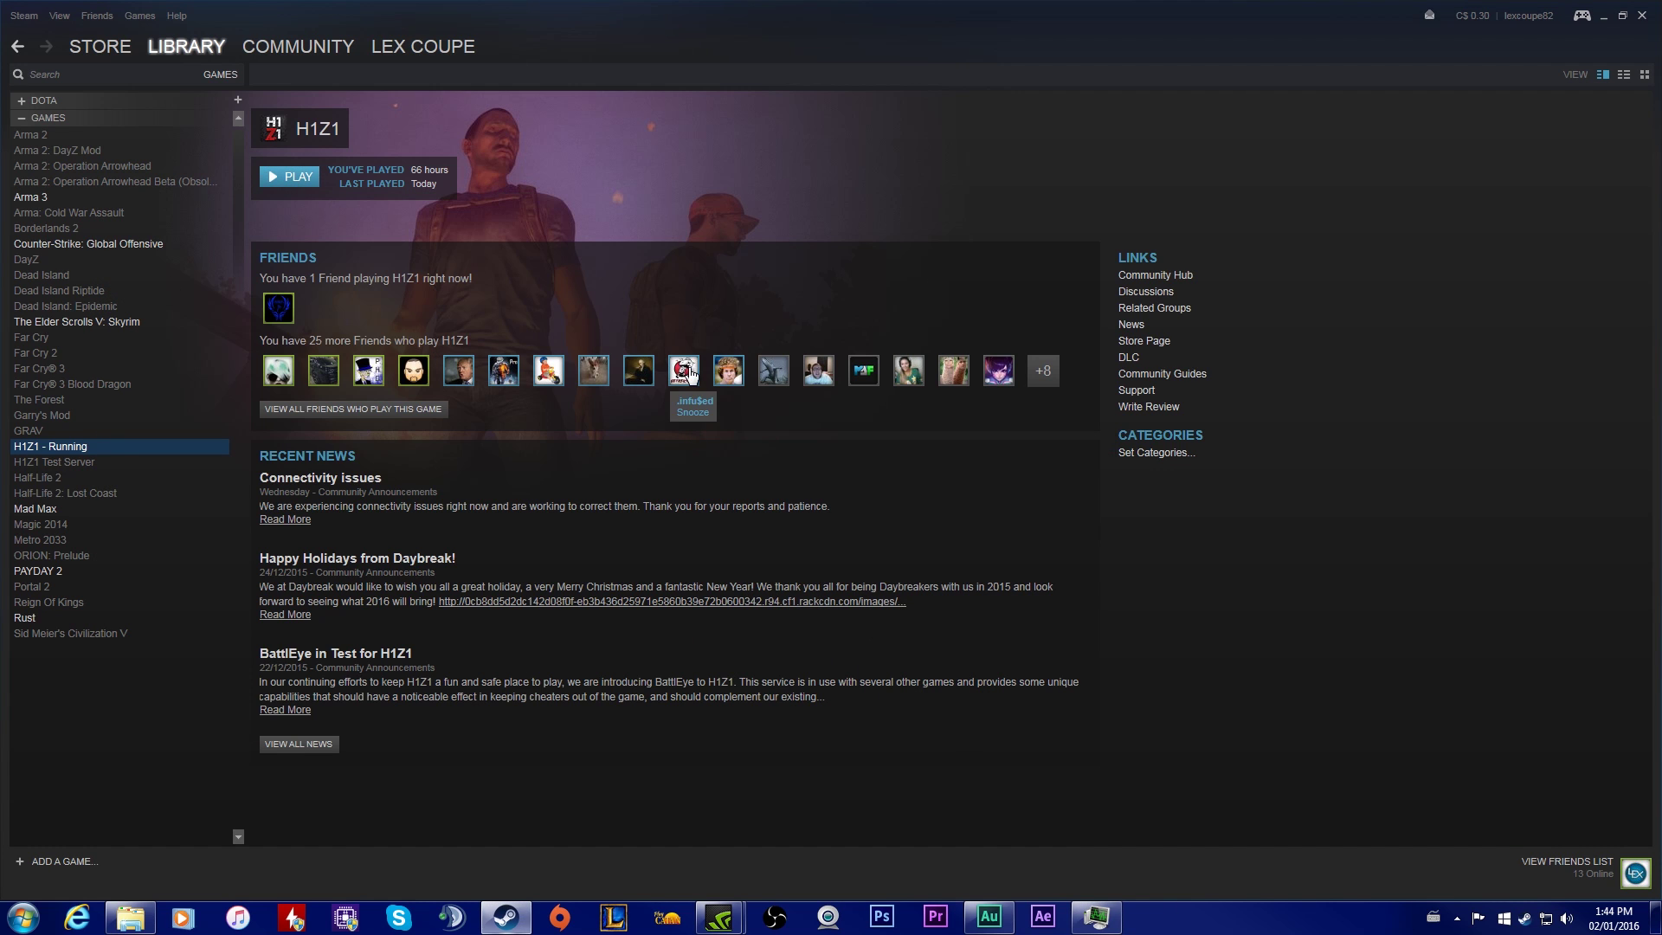
{"action": "left_click", "coordinate": [1097, 917]}
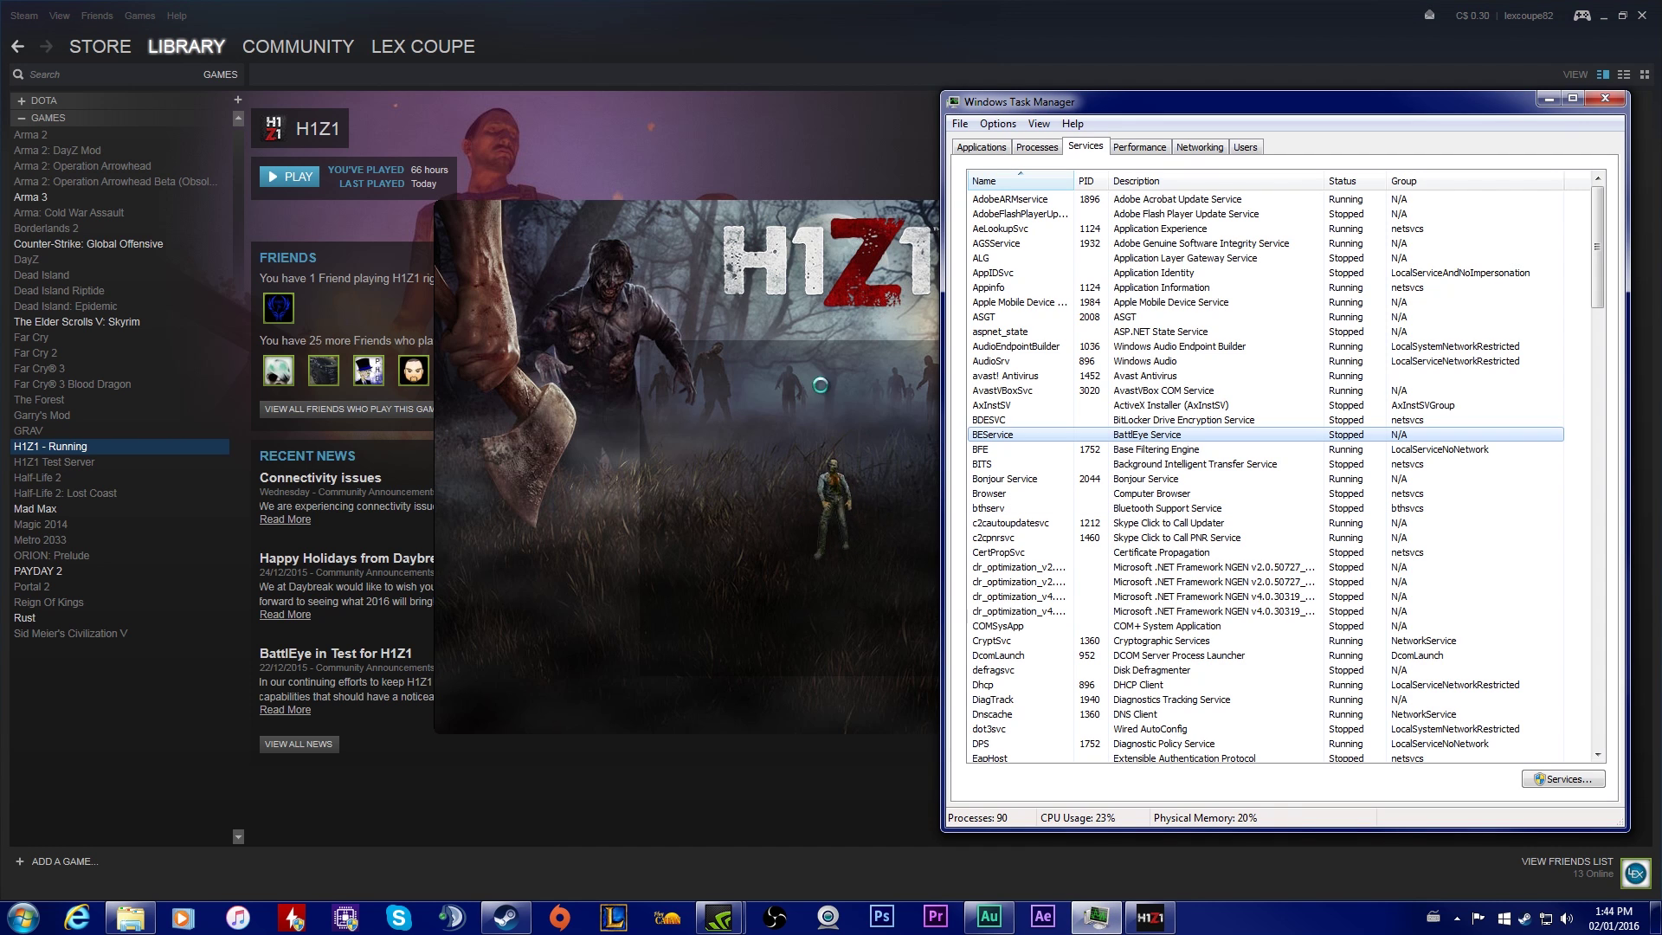
{"action": "right_click", "coordinate": [1143, 435]}
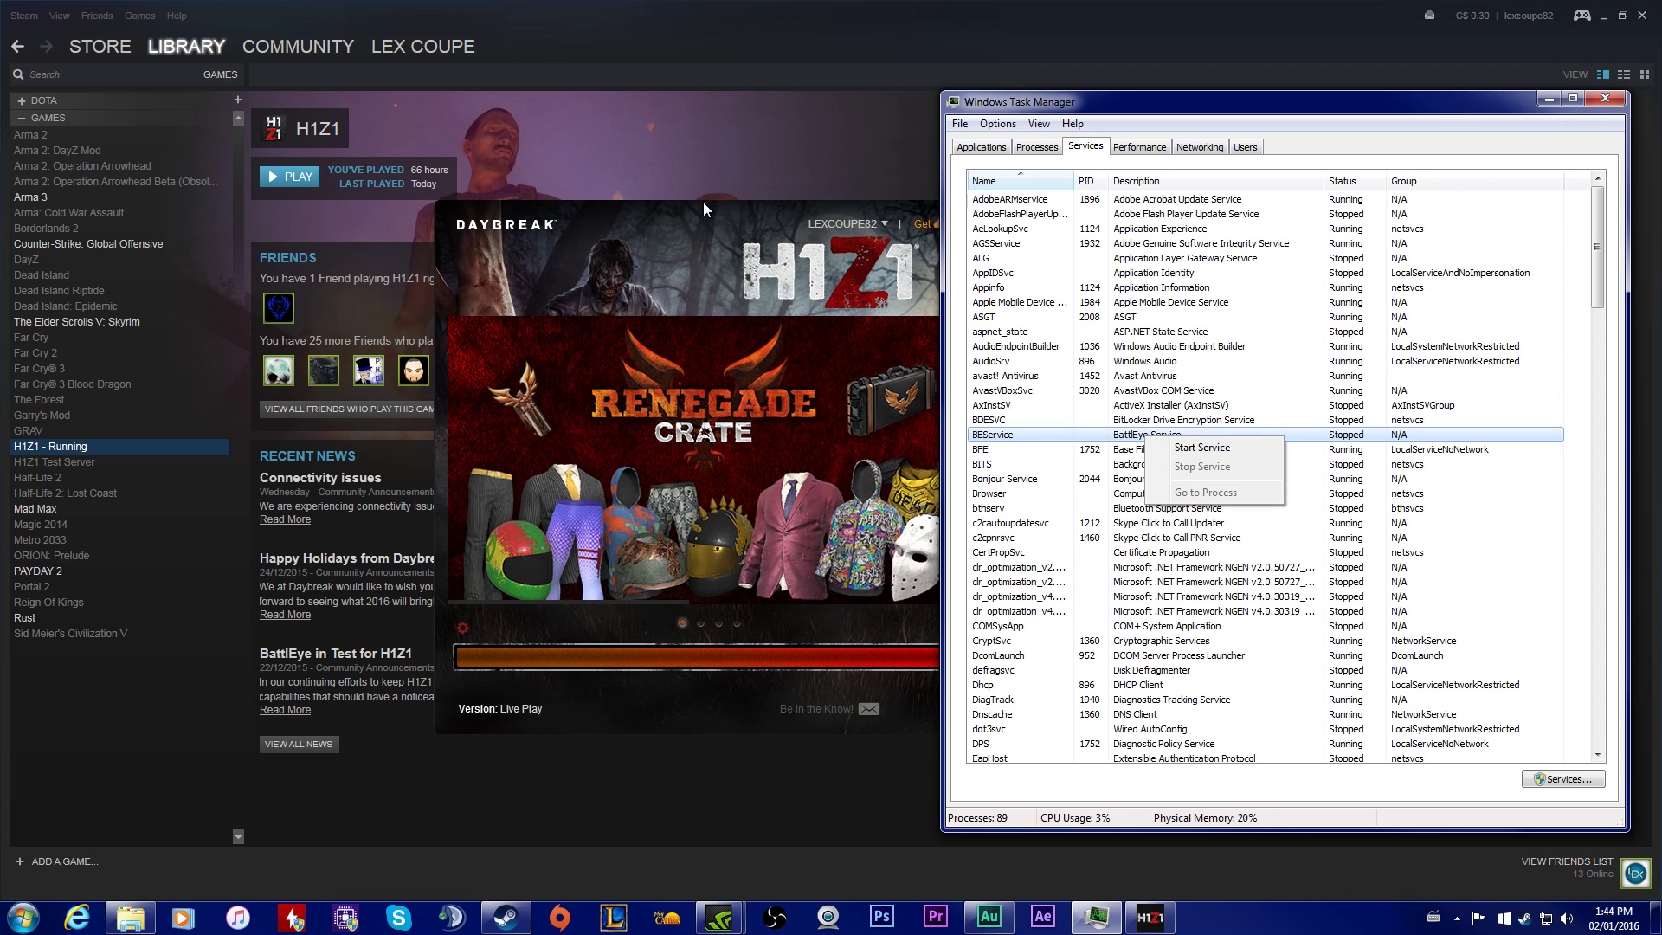
{"action": "left_click_drag", "start_coordinate": [703, 208], "coordinate": [521, 179]}
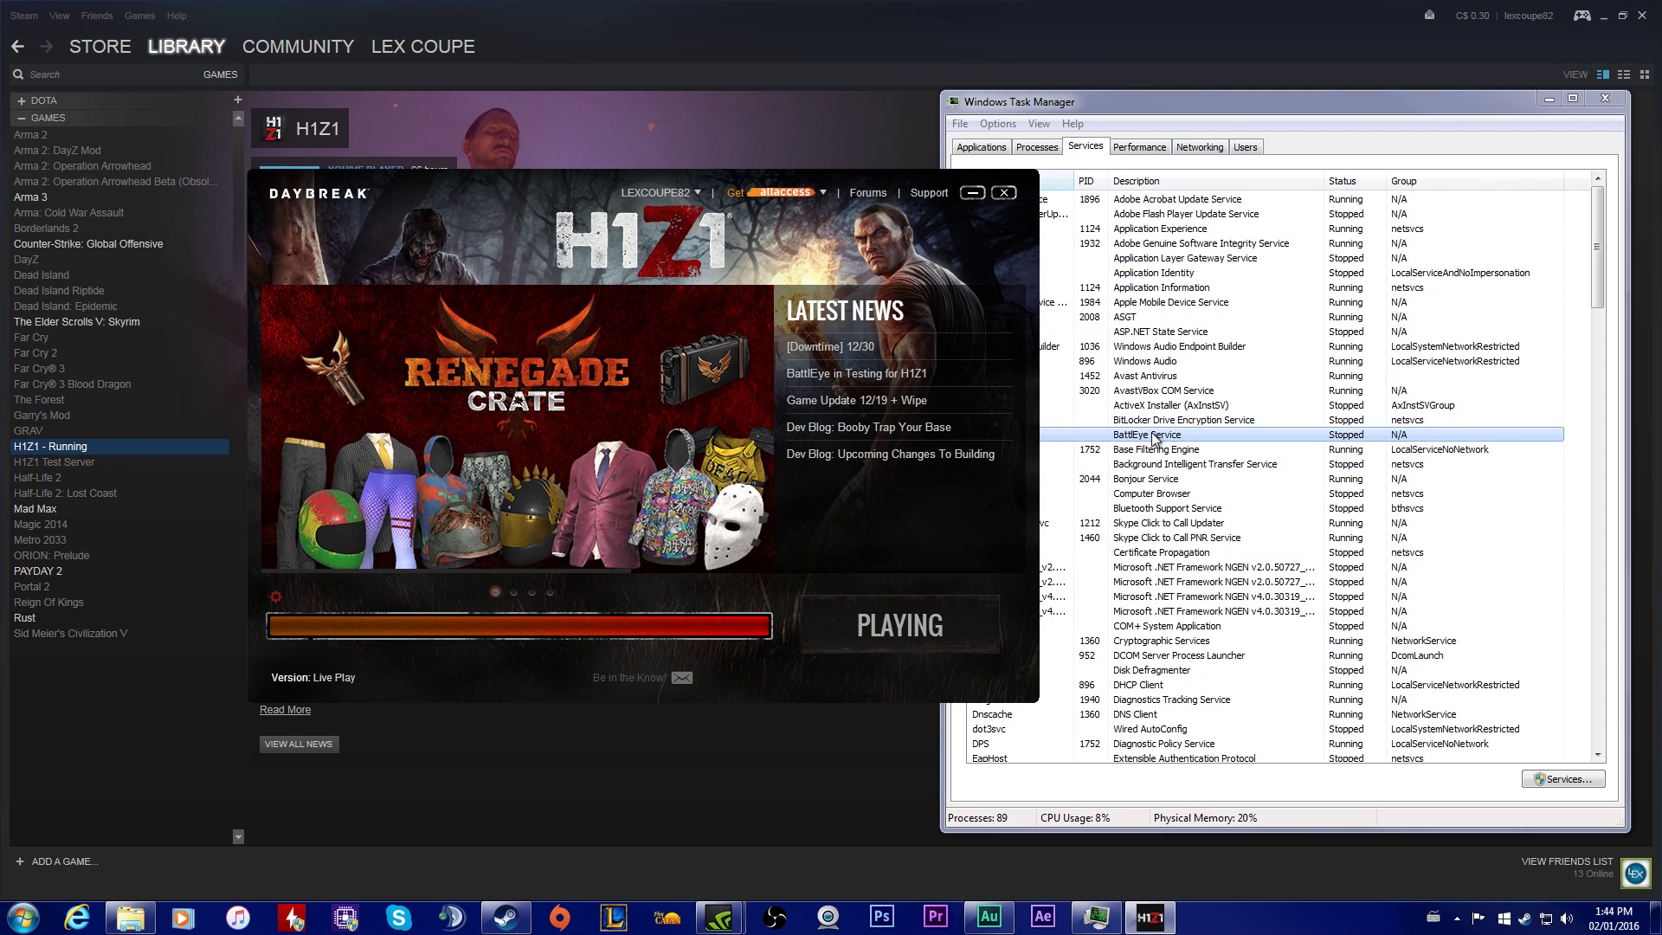
{"action": "right_click", "coordinate": [1152, 439]}
{"action": "left_click", "coordinate": [1183, 449]}
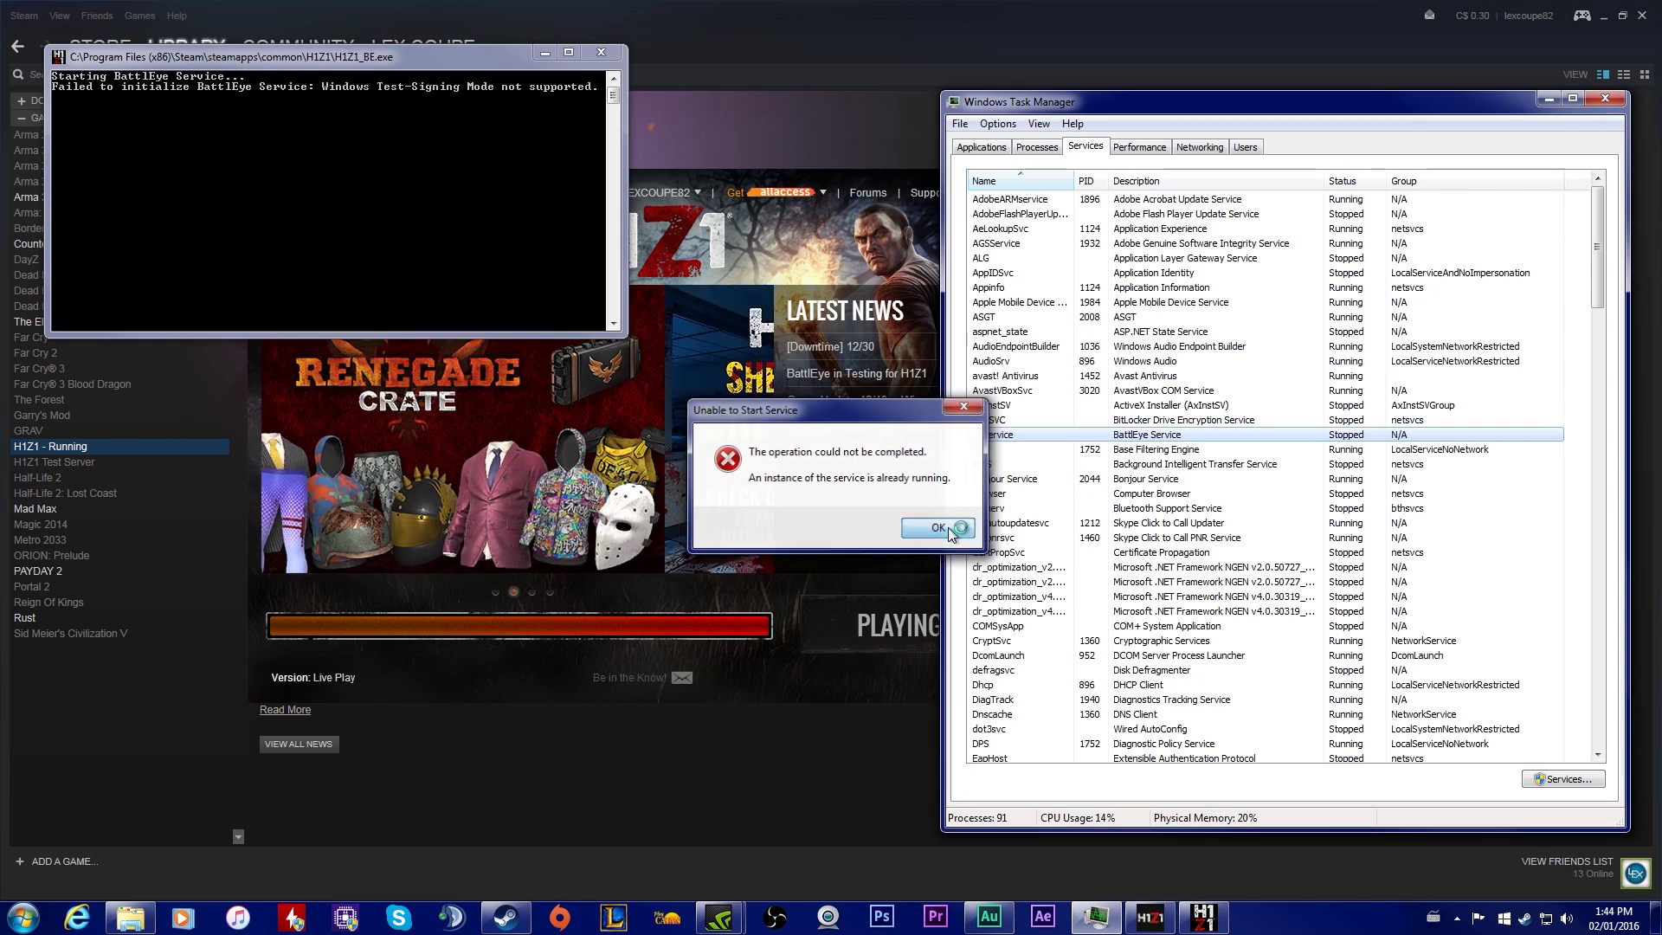
{"action": "left_click", "coordinate": [939, 528]}
Start BEService again and retry PLAY, closing the BattlEye error console after each attempt
{"action": "right_click", "coordinate": [1145, 440]}
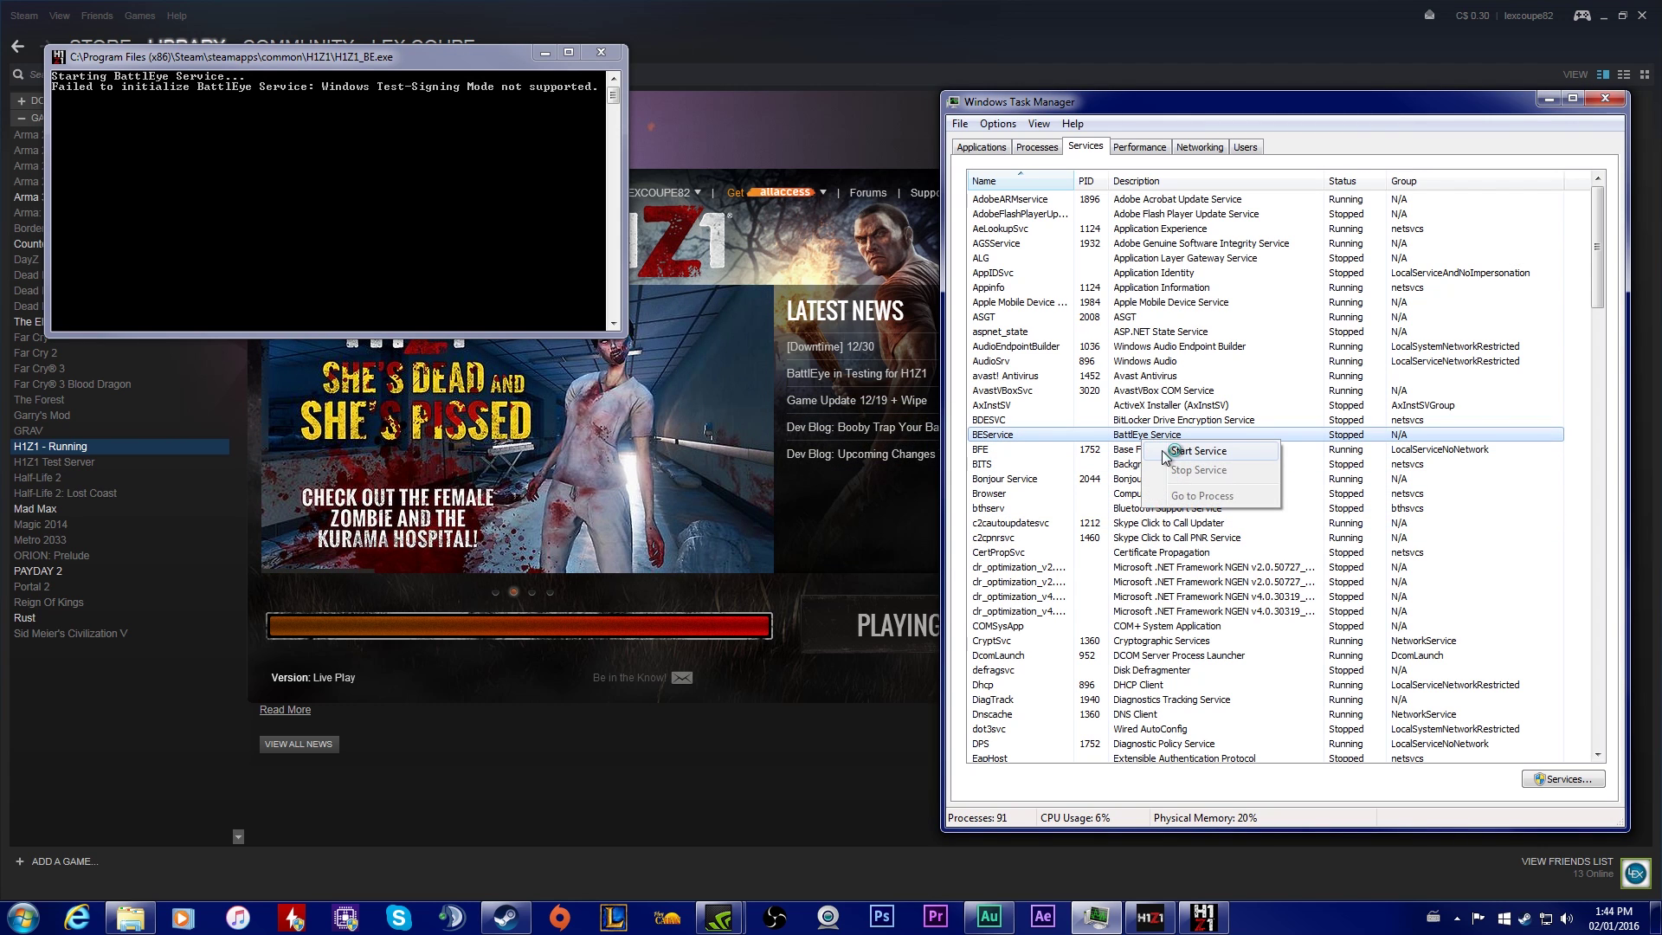
{"action": "left_click", "coordinate": [1166, 452]}
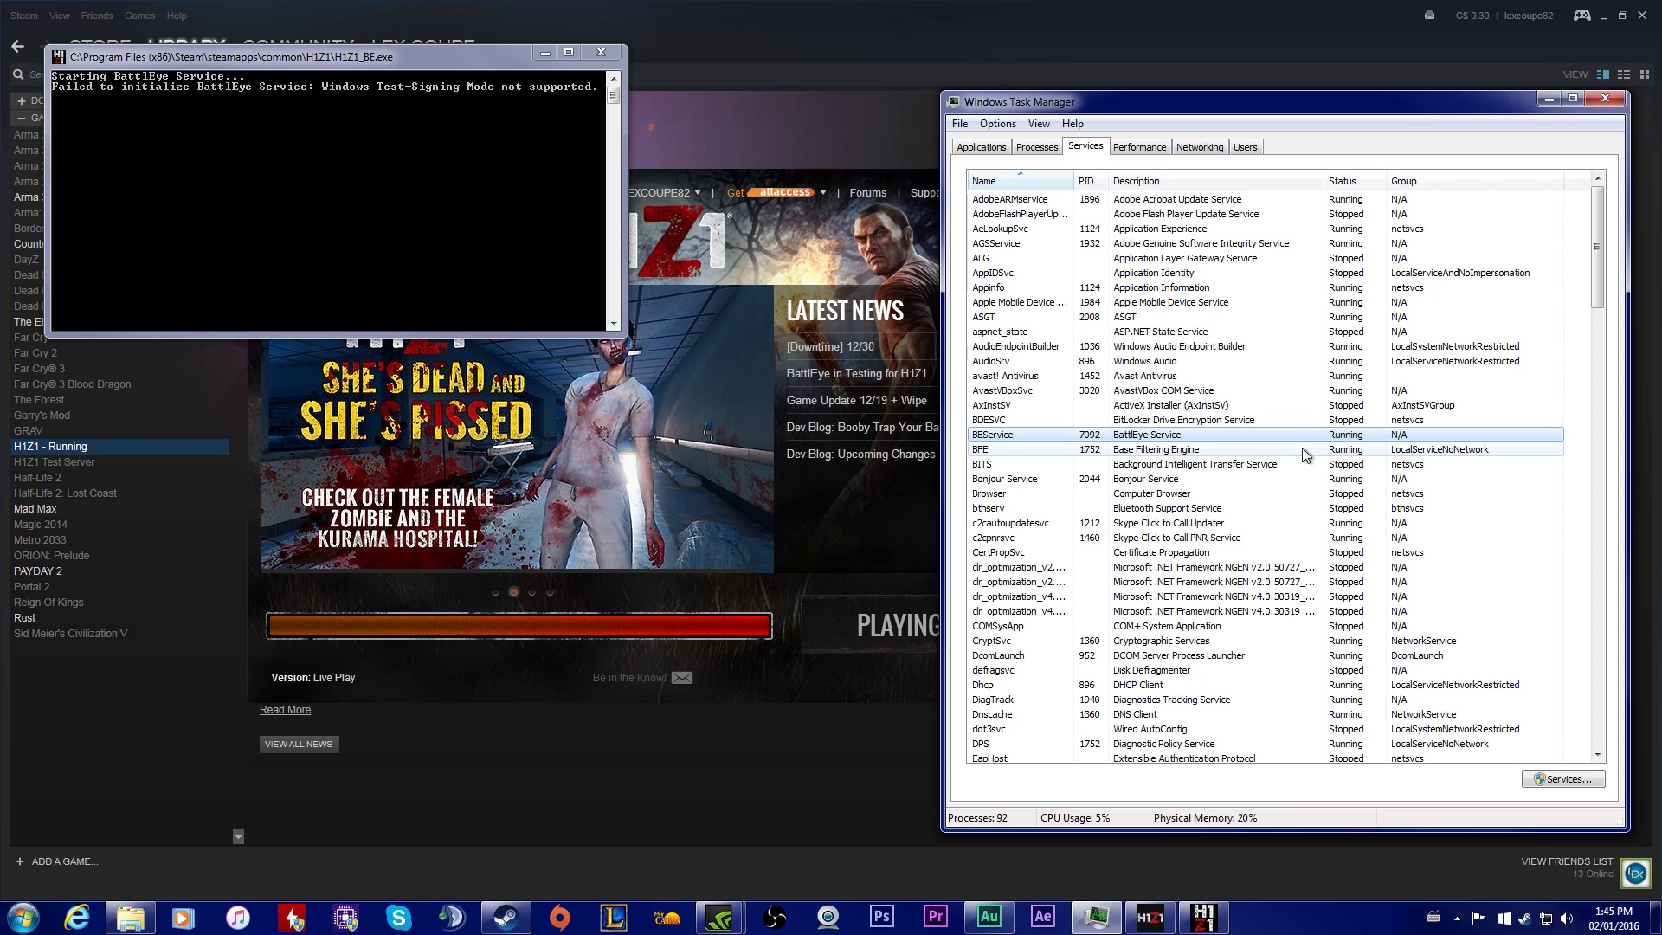
{"action": "left_click", "coordinate": [601, 53]}
{"action": "left_click", "coordinate": [896, 625]}
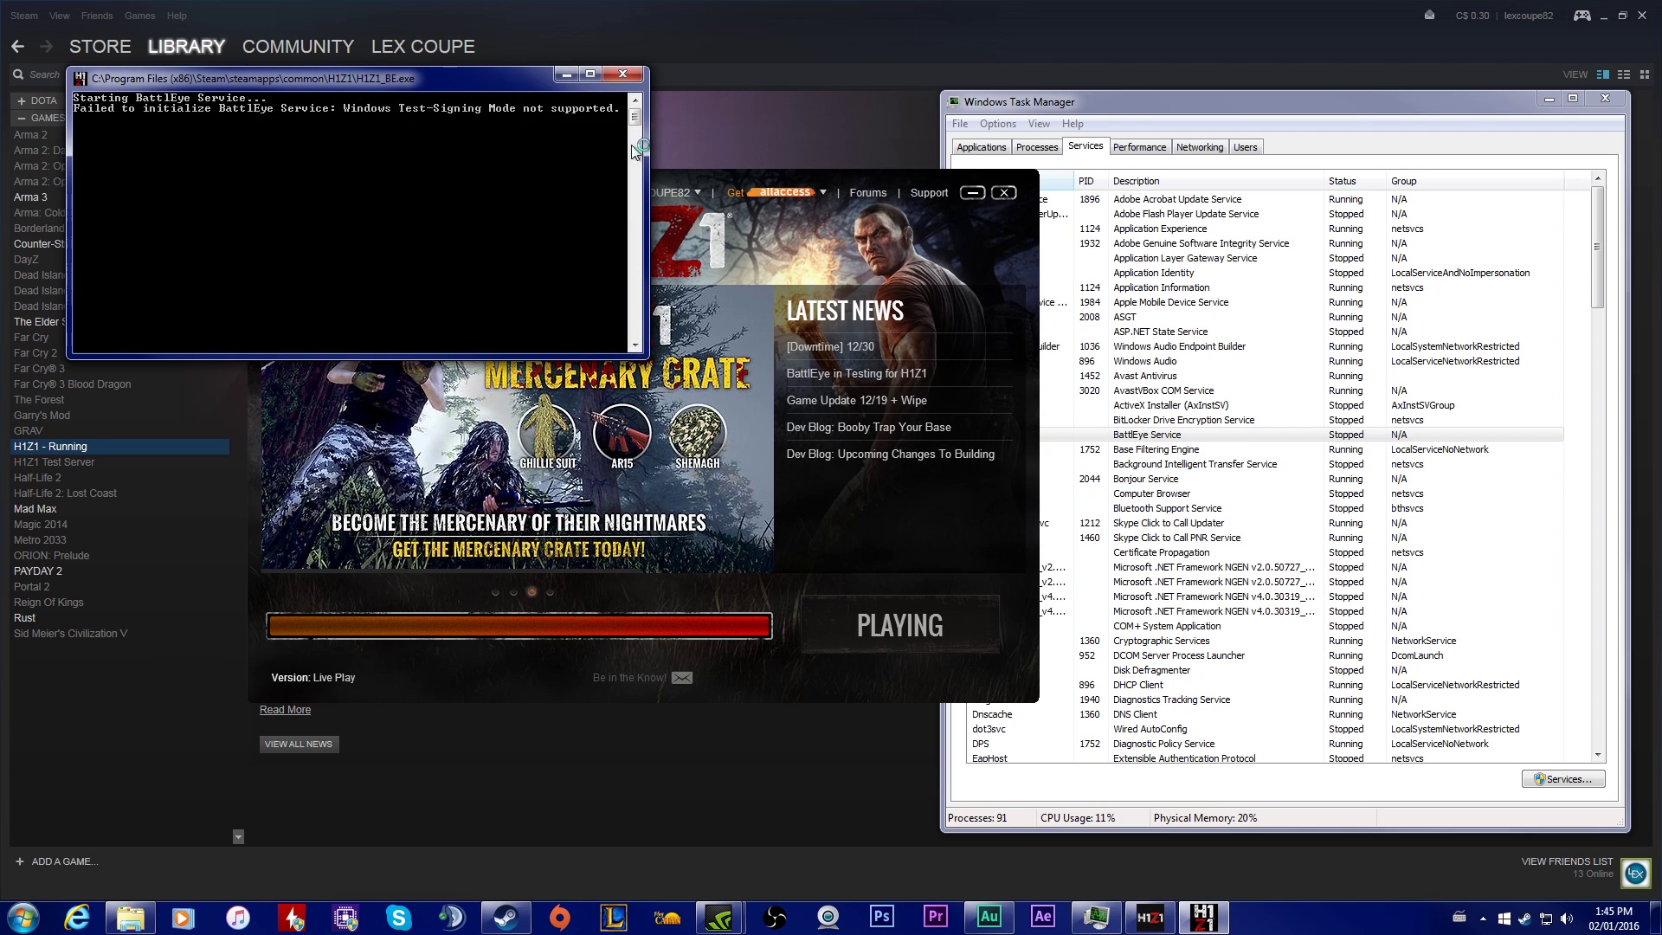
{"action": "left_click", "coordinate": [619, 76]}
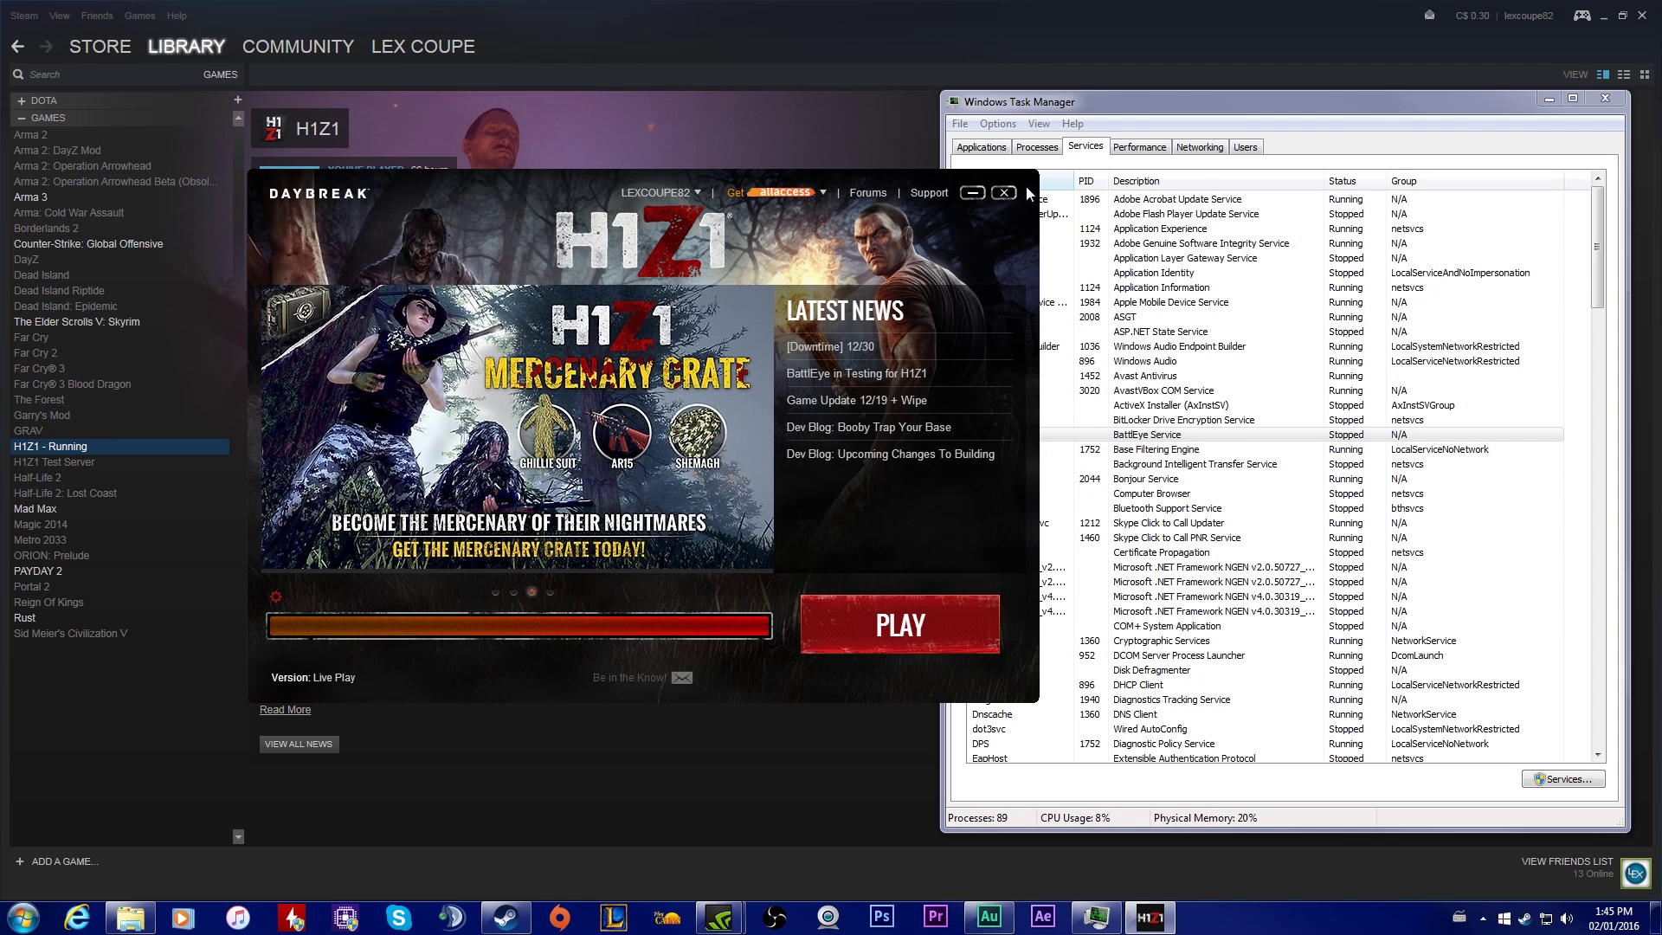
{"action": "right_click", "coordinate": [130, 918]}
Browse in Explorer to C:\Program Files (x86)\Common Files\BattlEye
{"action": "left_click", "coordinate": [128, 832]}
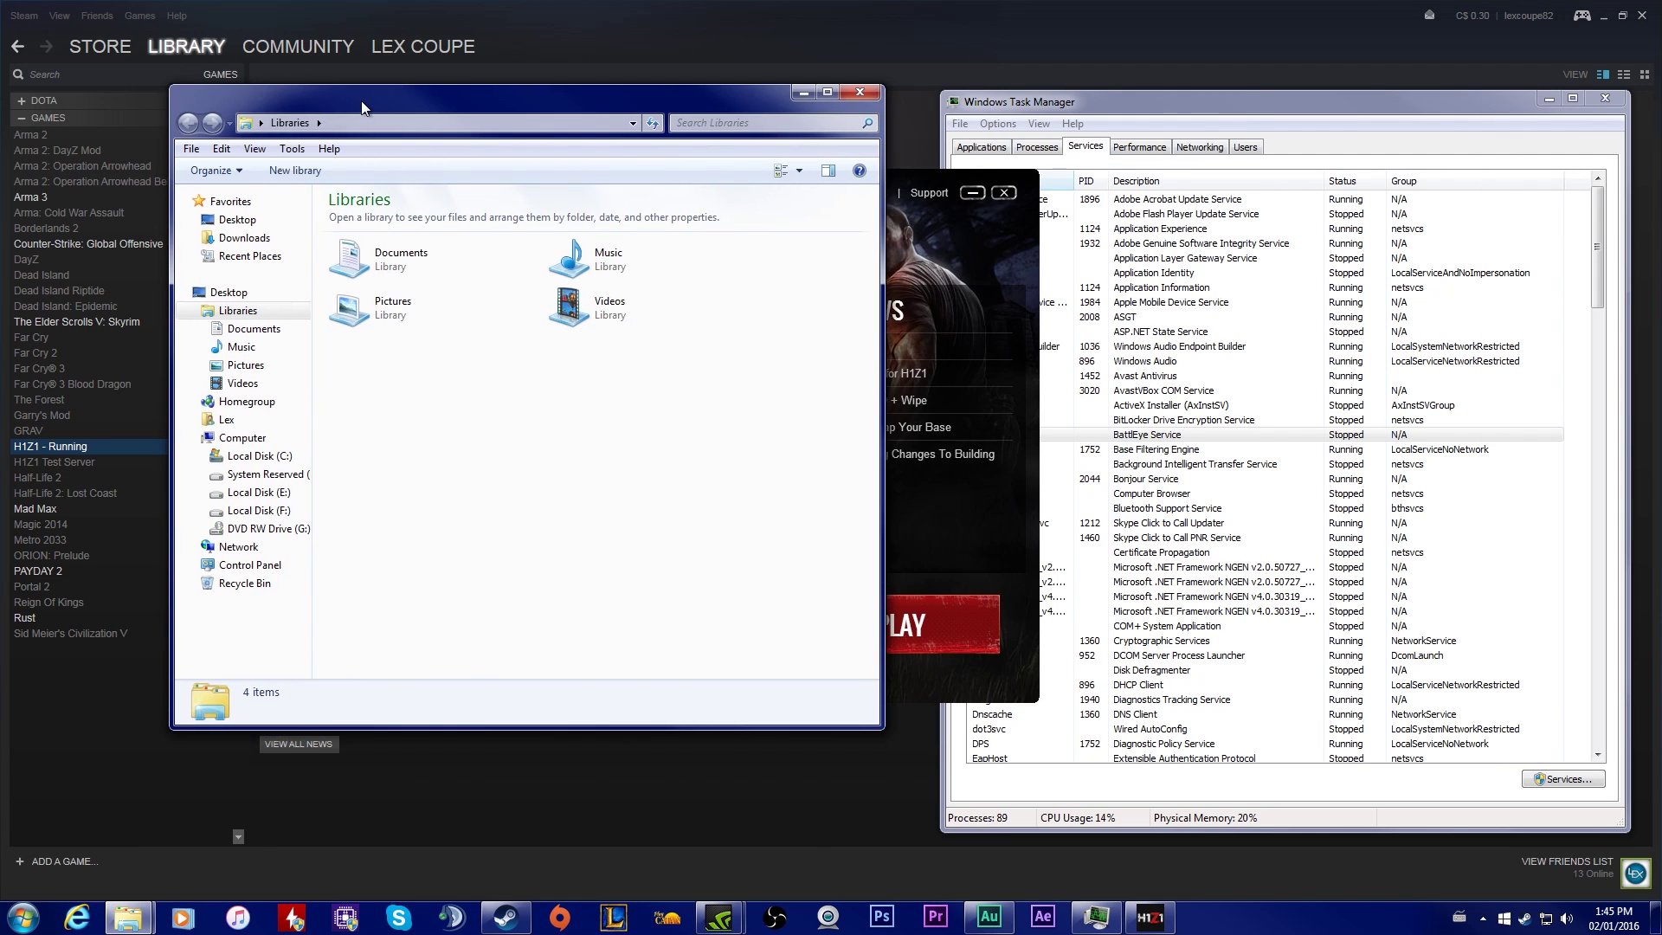
{"action": "left_click_drag", "start_coordinate": [361, 100], "coordinate": [831, 146]}
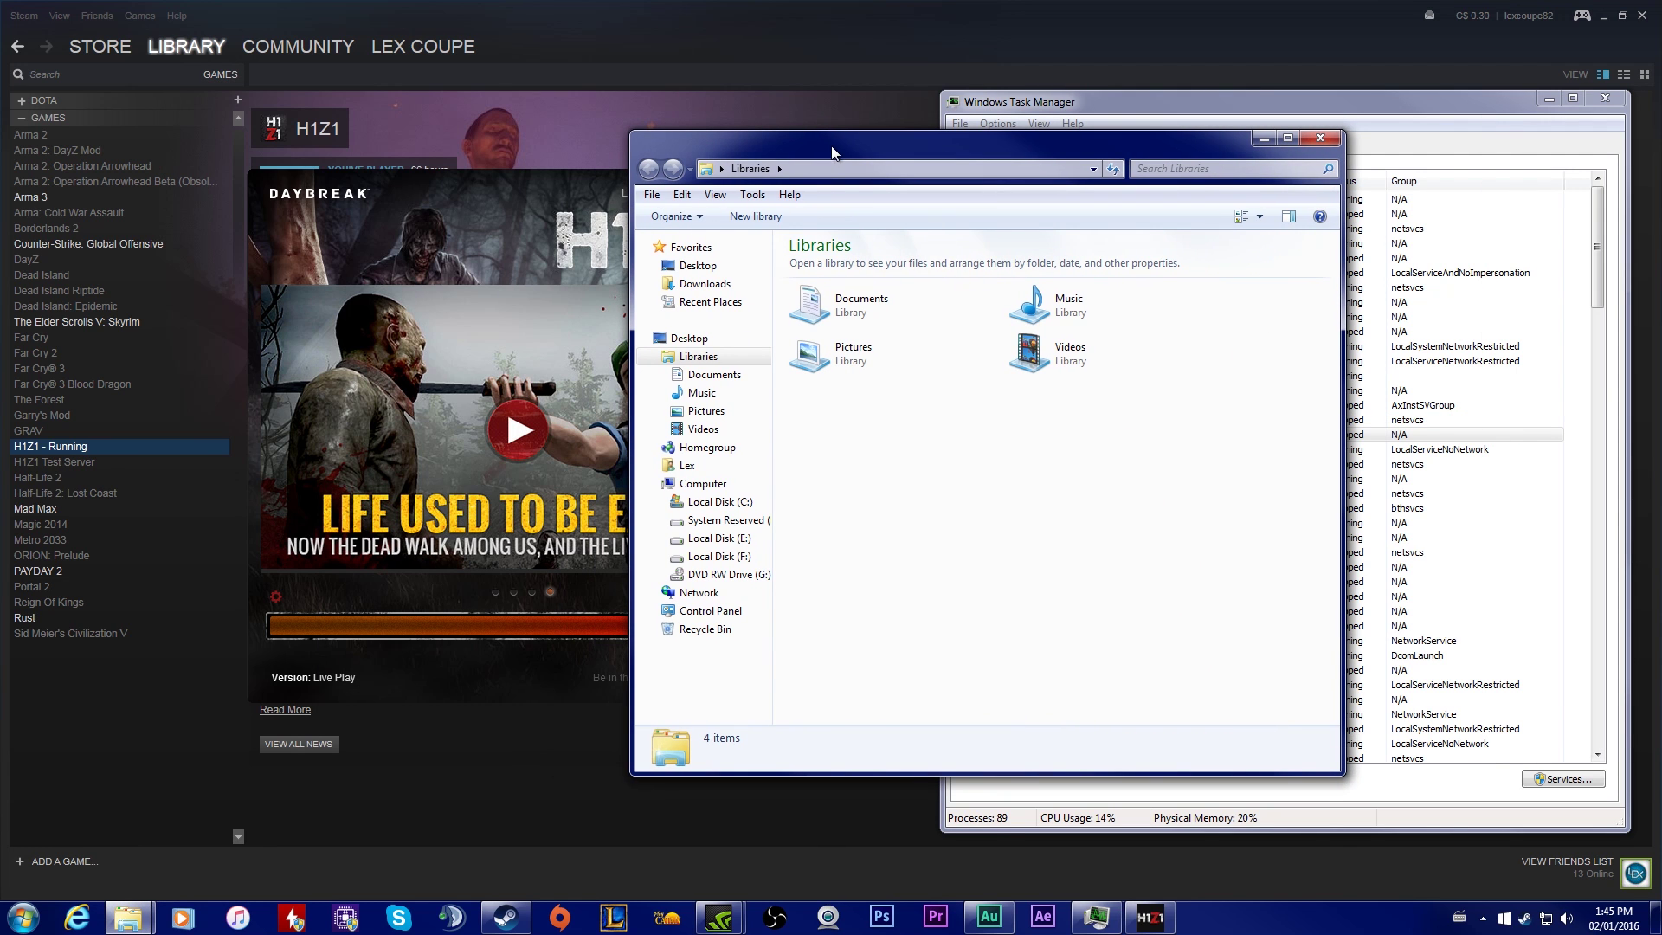
{"action": "left_click", "coordinate": [720, 502]}
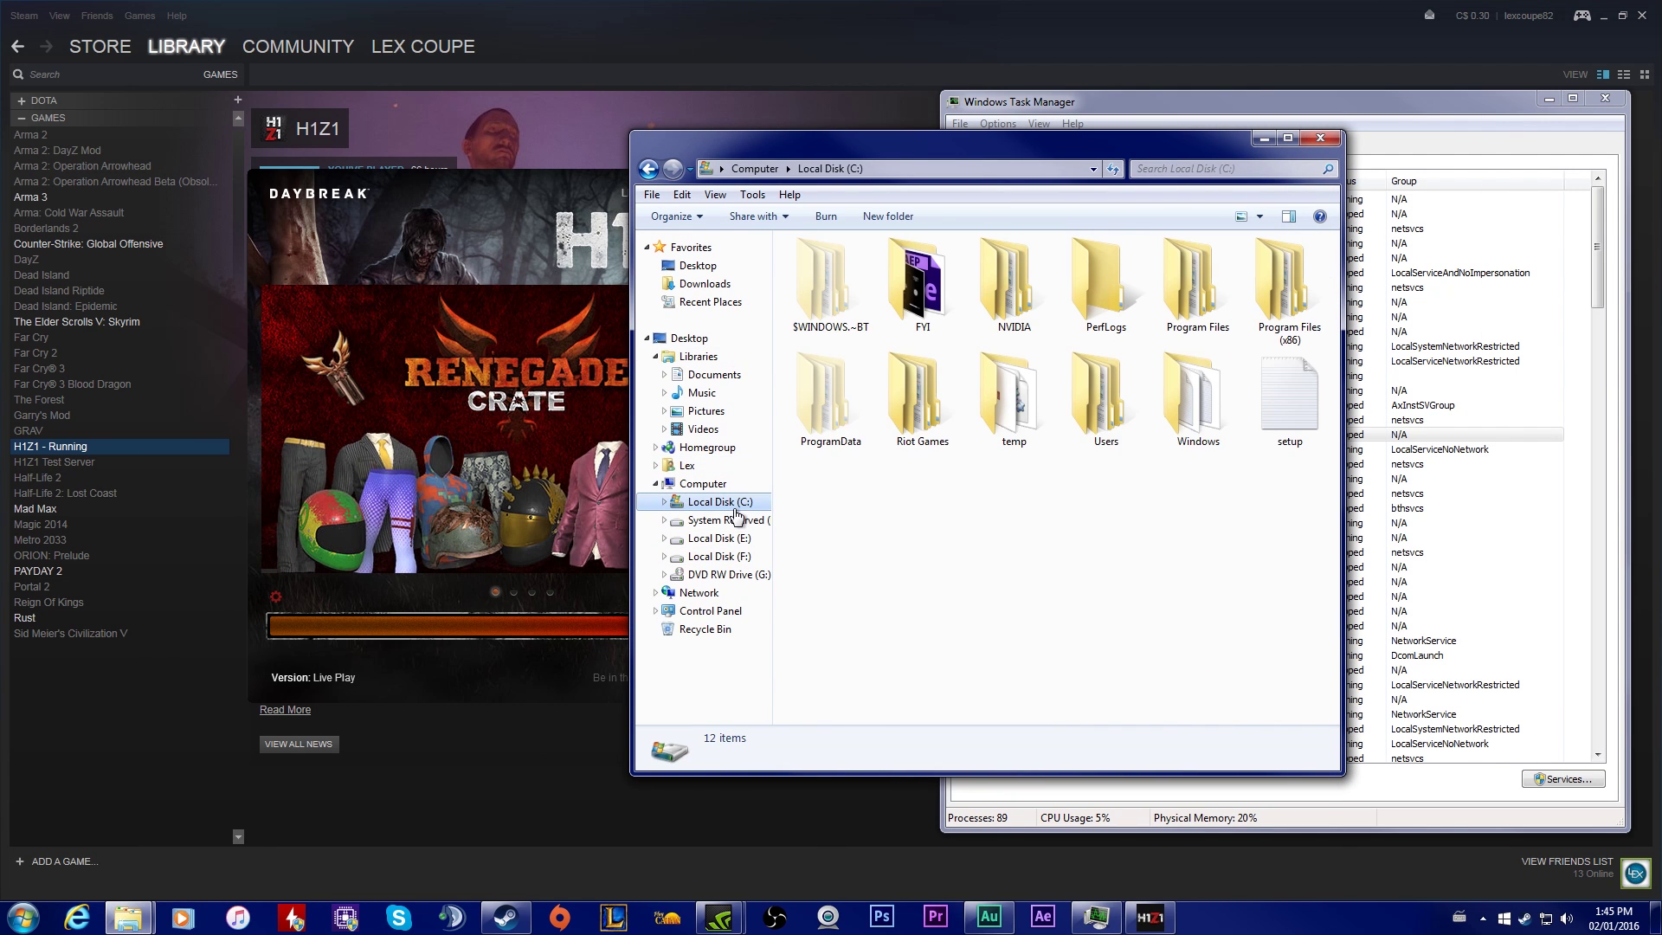
{"action": "double_click", "coordinate": [1287, 294]}
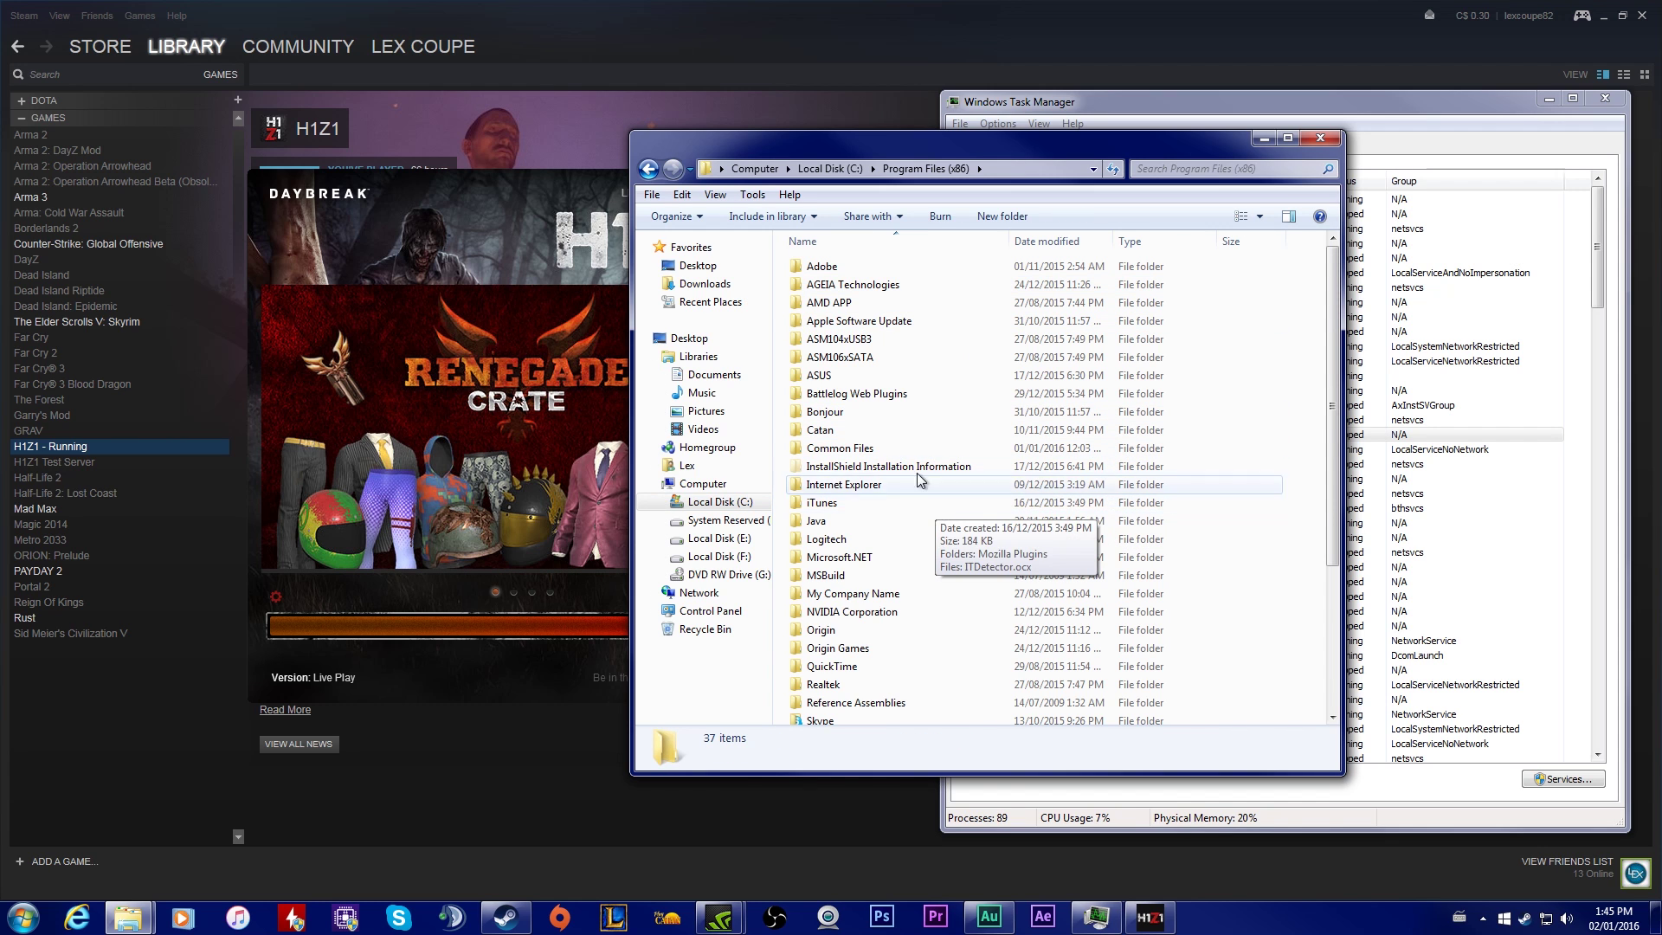
{"action": "double_click", "coordinate": [891, 445]}
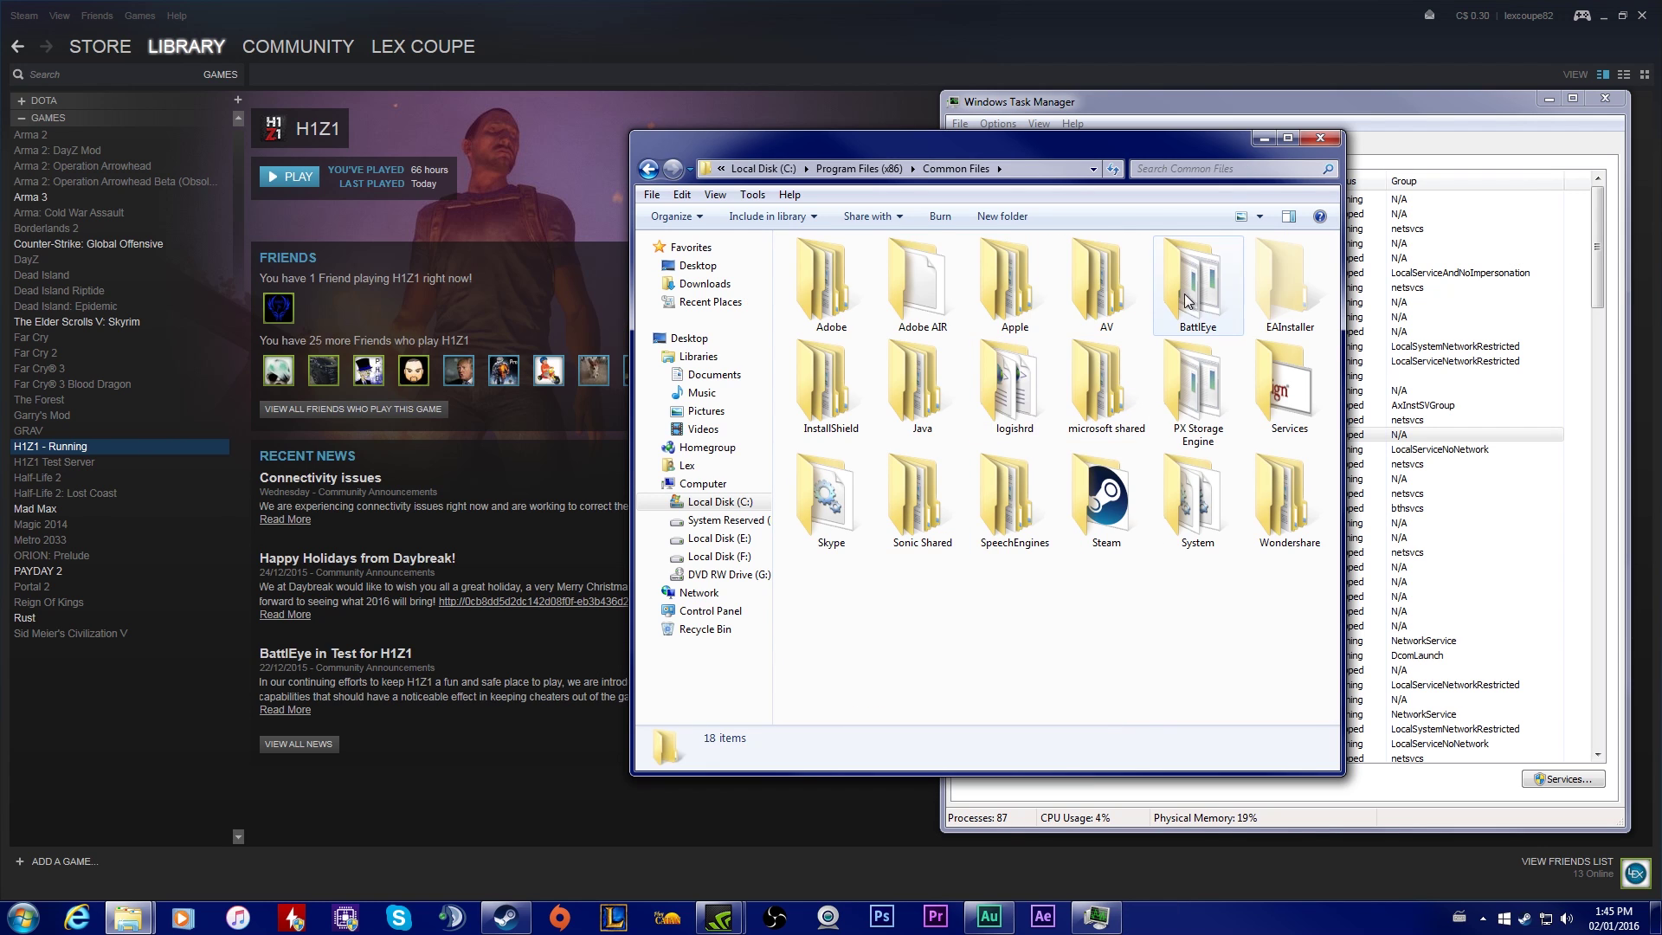
{"action": "double_click", "coordinate": [1186, 290]}
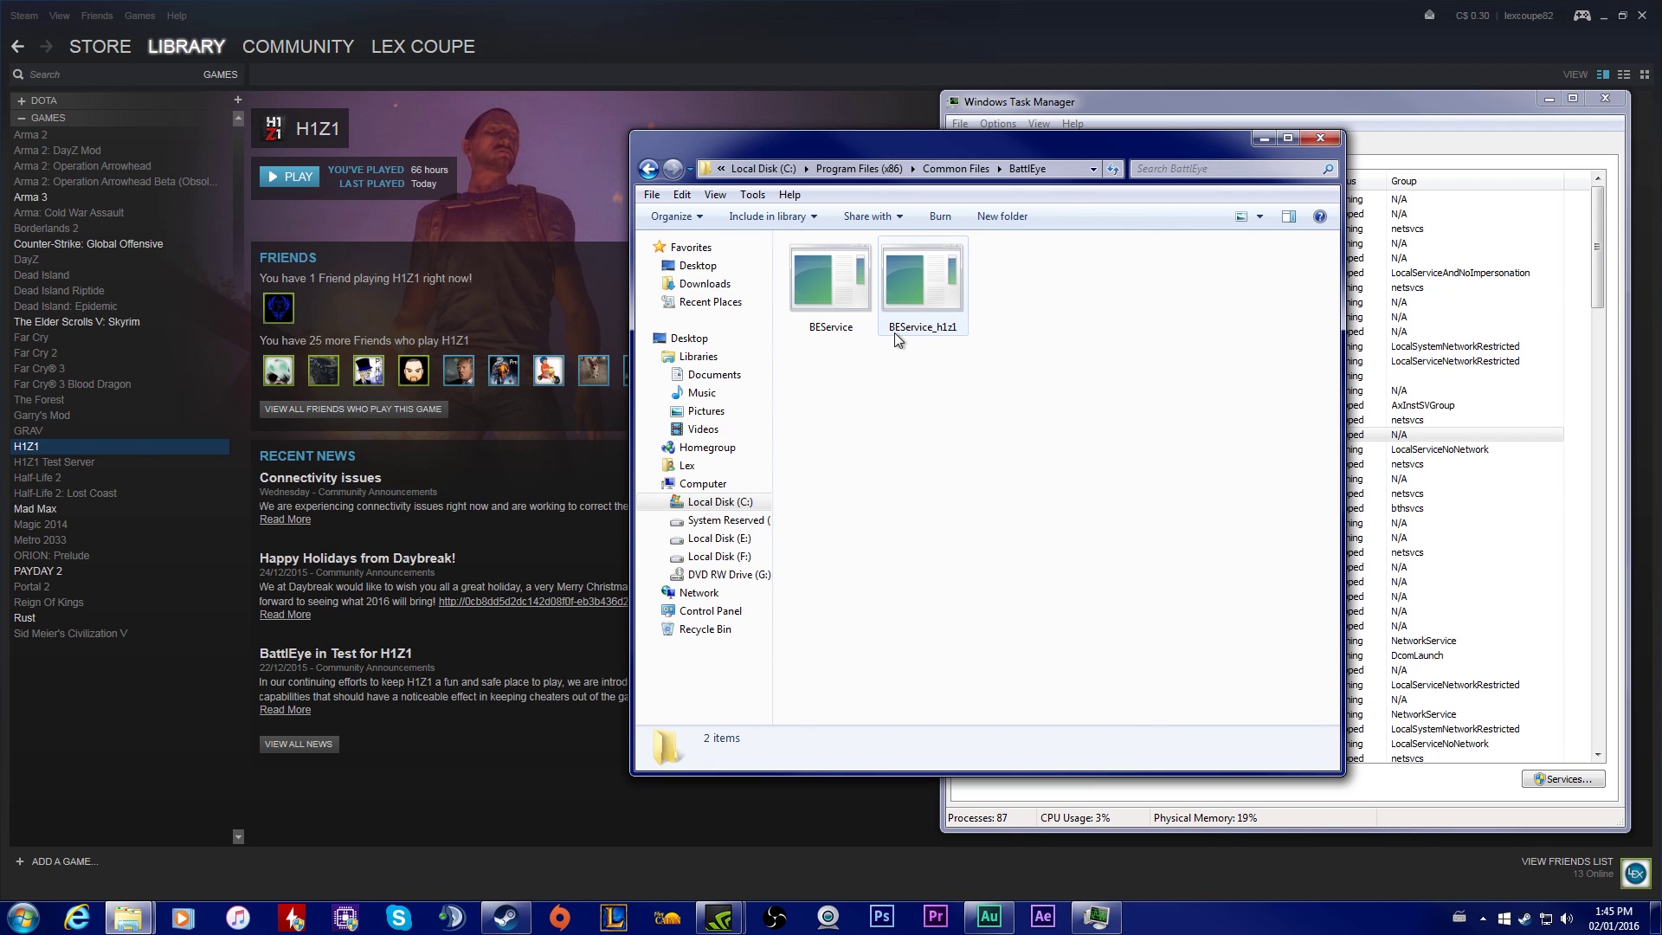
Delete the BEService_h1z1 file and minimize Explorer
{"action": "right_click", "coordinate": [932, 295]}
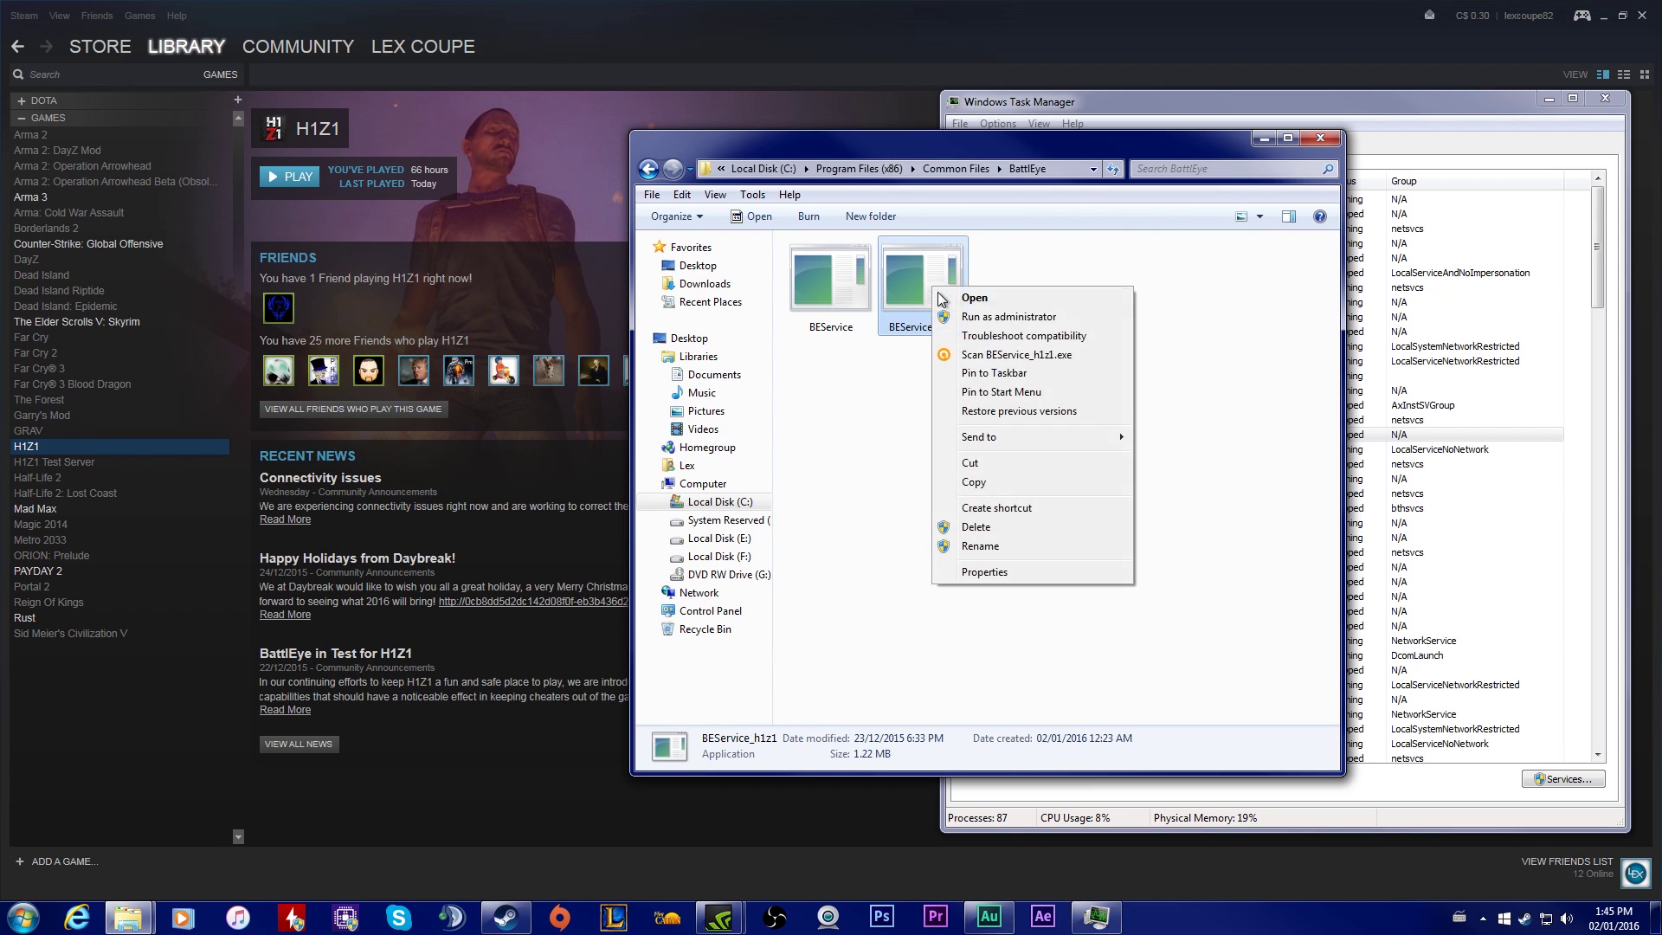
{"action": "left_click", "coordinate": [976, 527]}
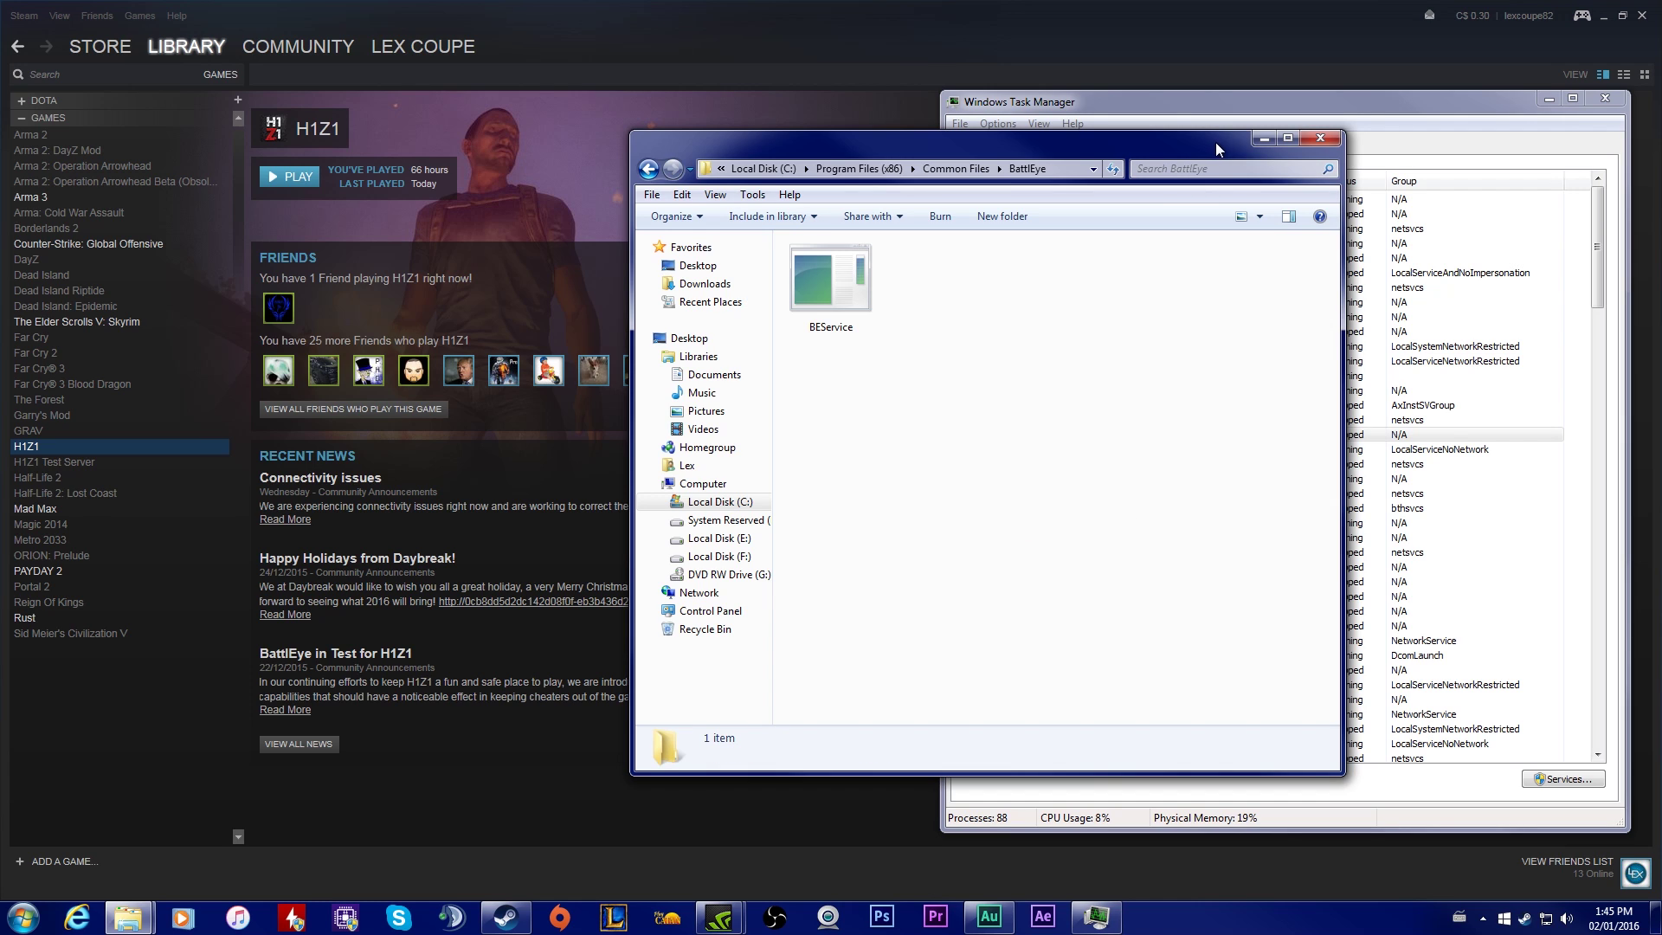
{"action": "left_click", "coordinate": [1264, 139]}
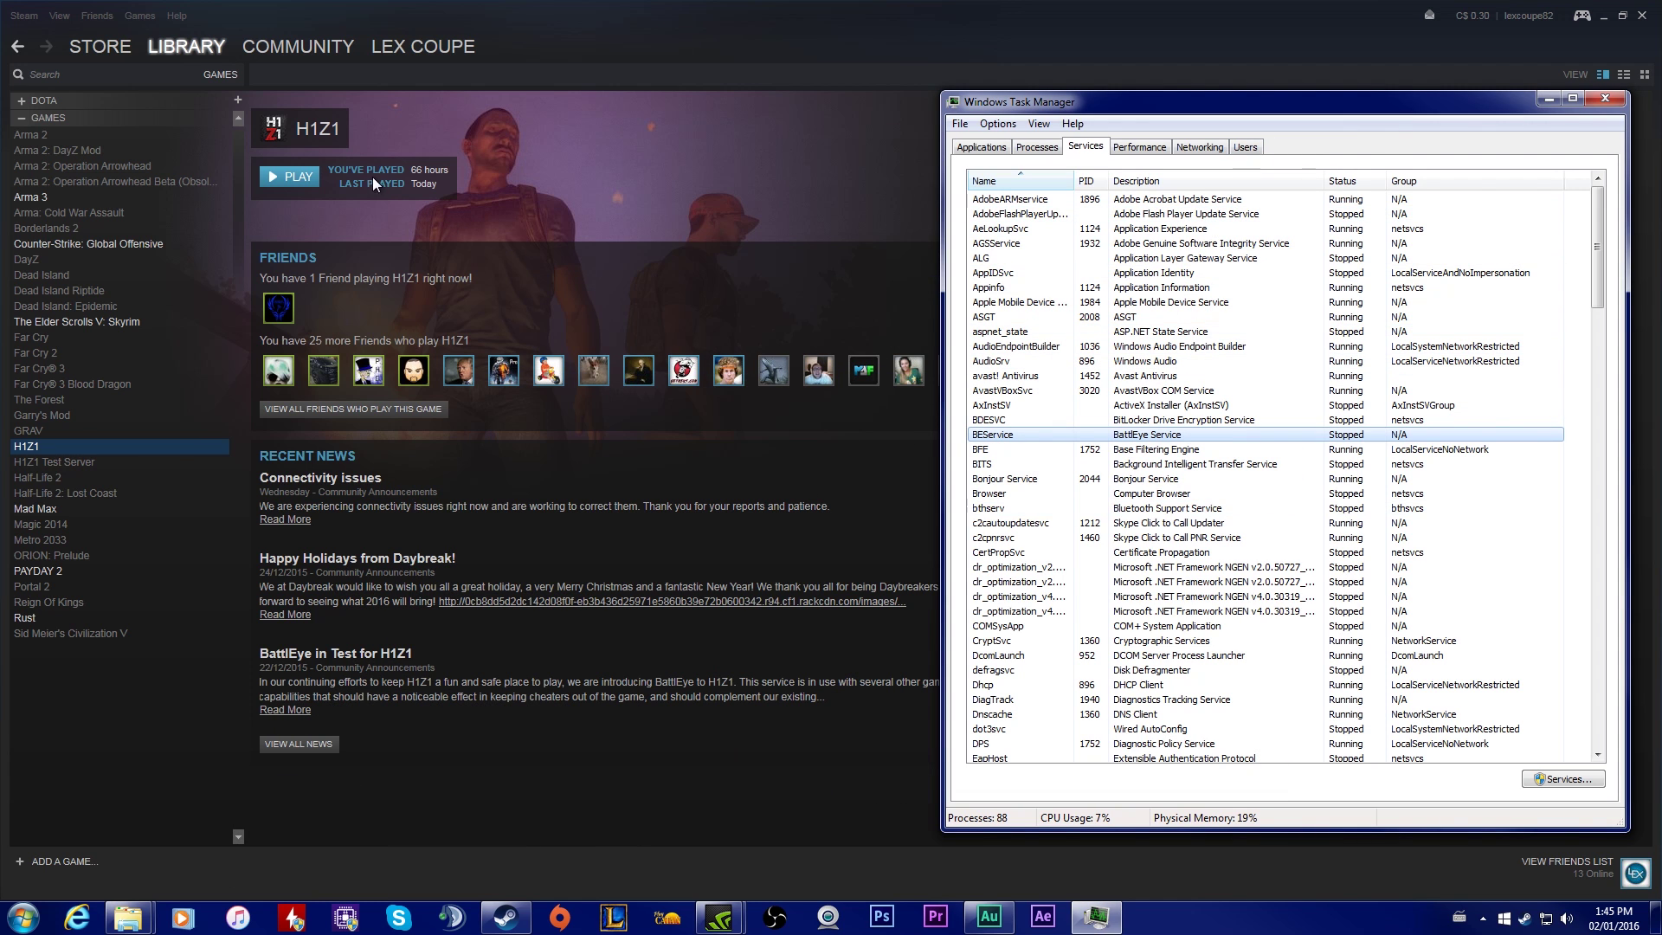
Launch H1Z1 from Steam and the launcher, approving the BattlEye Launcher UAC prompt
{"action": "left_click", "coordinate": [310, 181]}
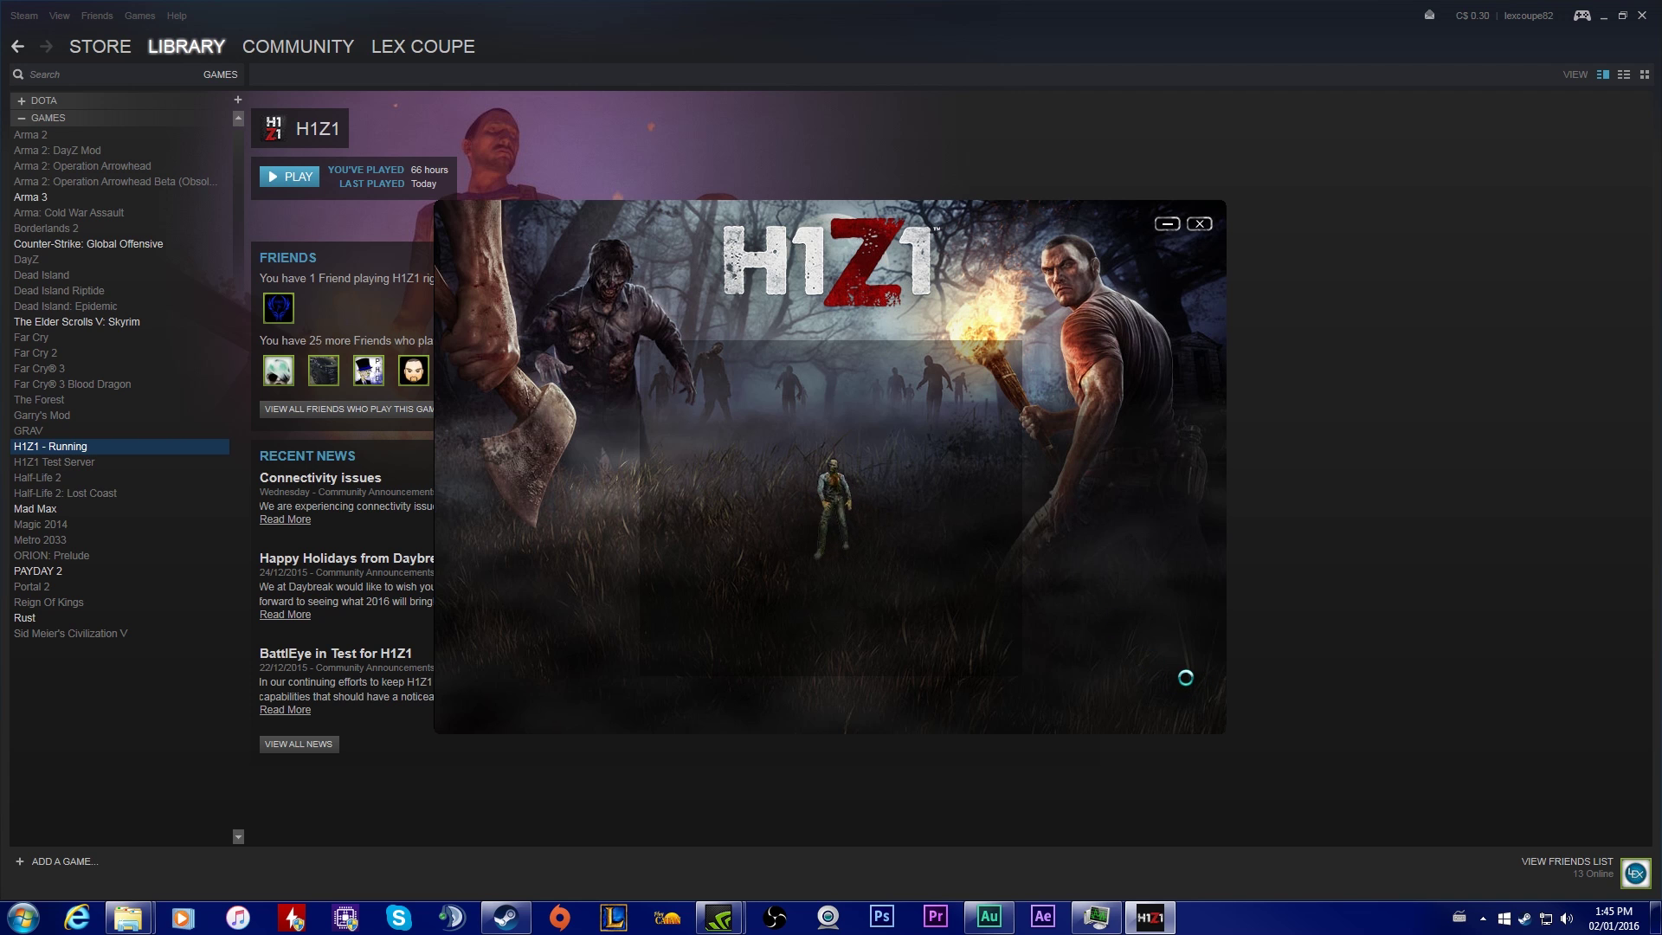
{"action": "left_click", "coordinate": [1173, 672]}
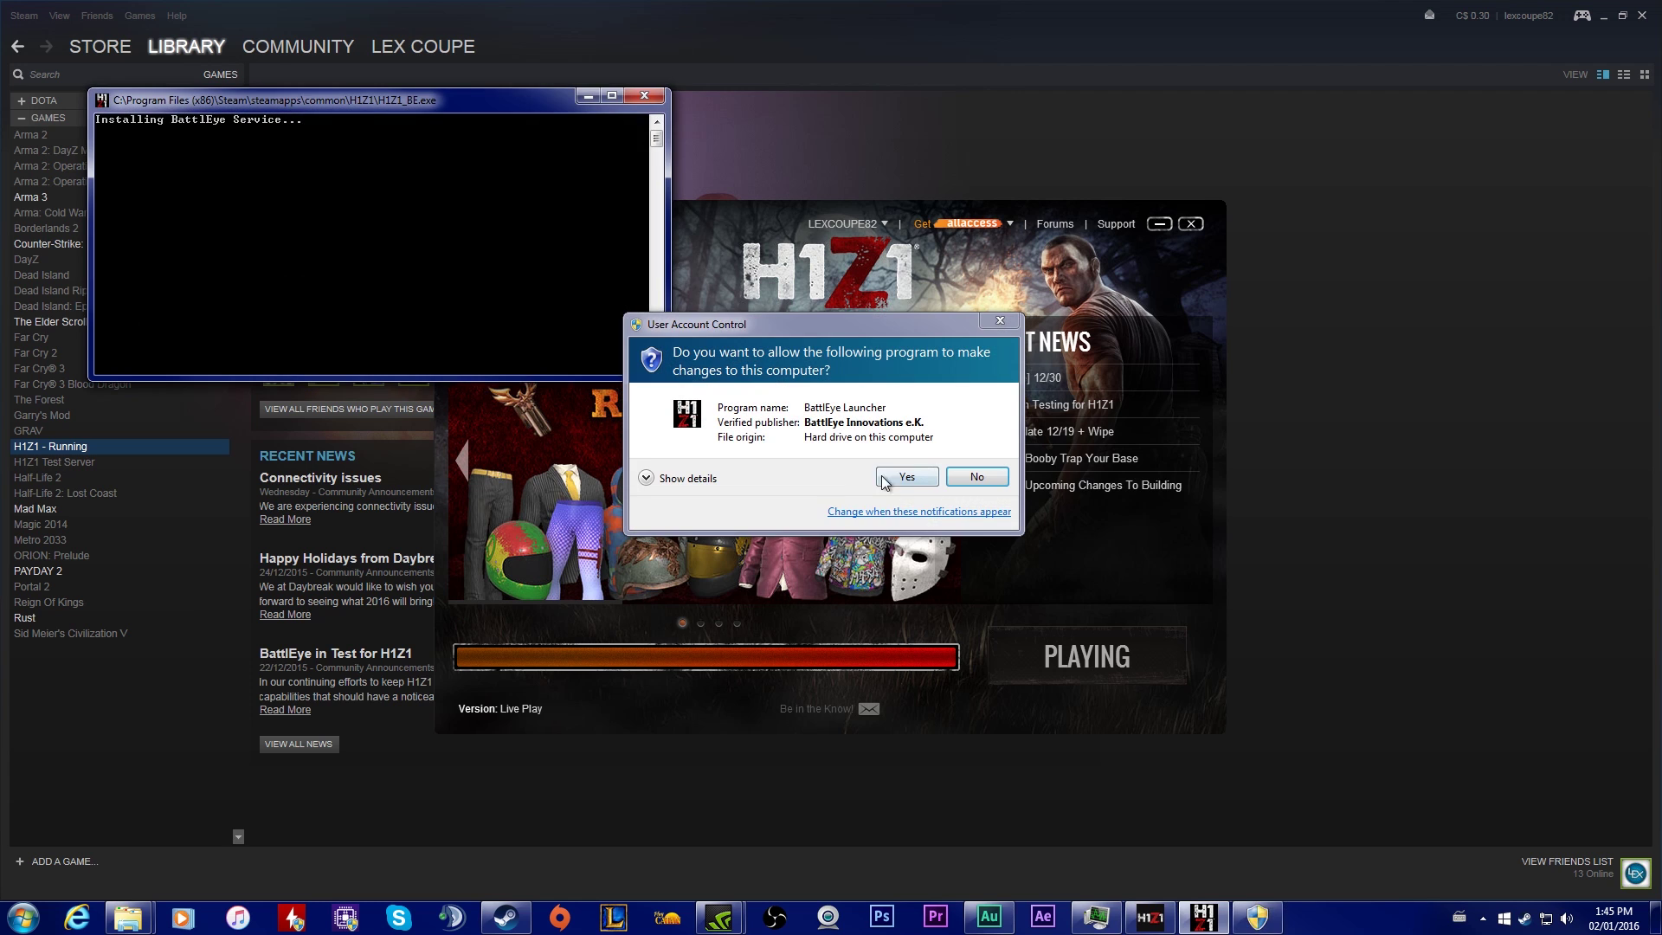
{"action": "left_click", "coordinate": [905, 477]}
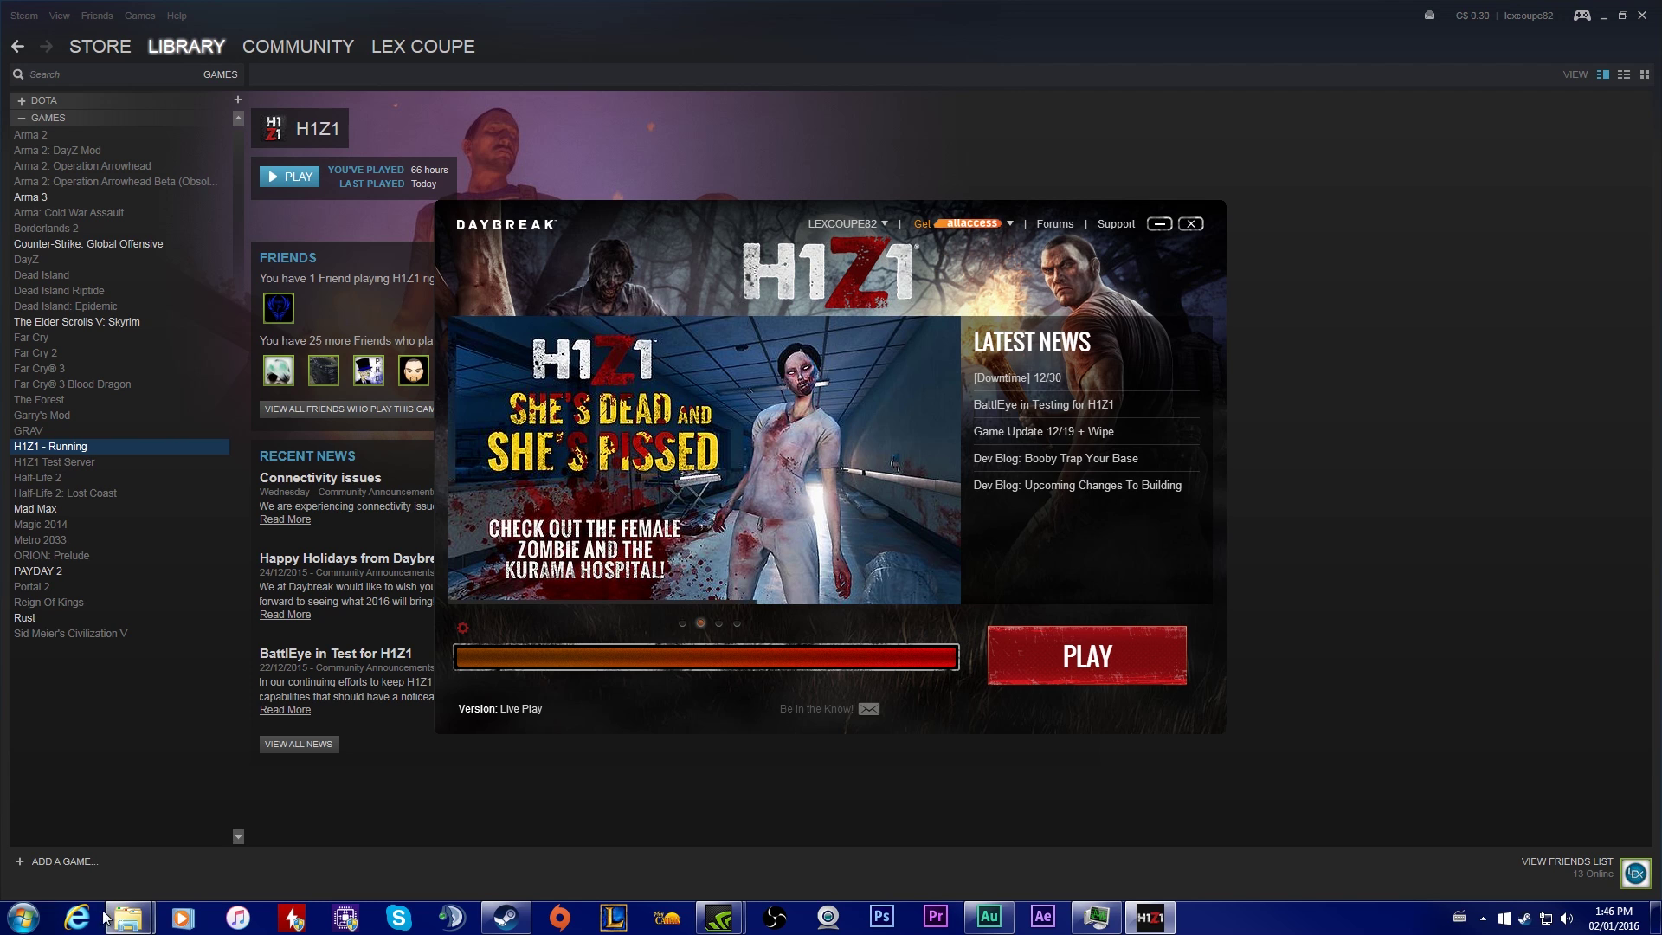
Search for cmd and open Command Prompt as administrator
{"action": "left_click", "coordinate": [21, 917]}
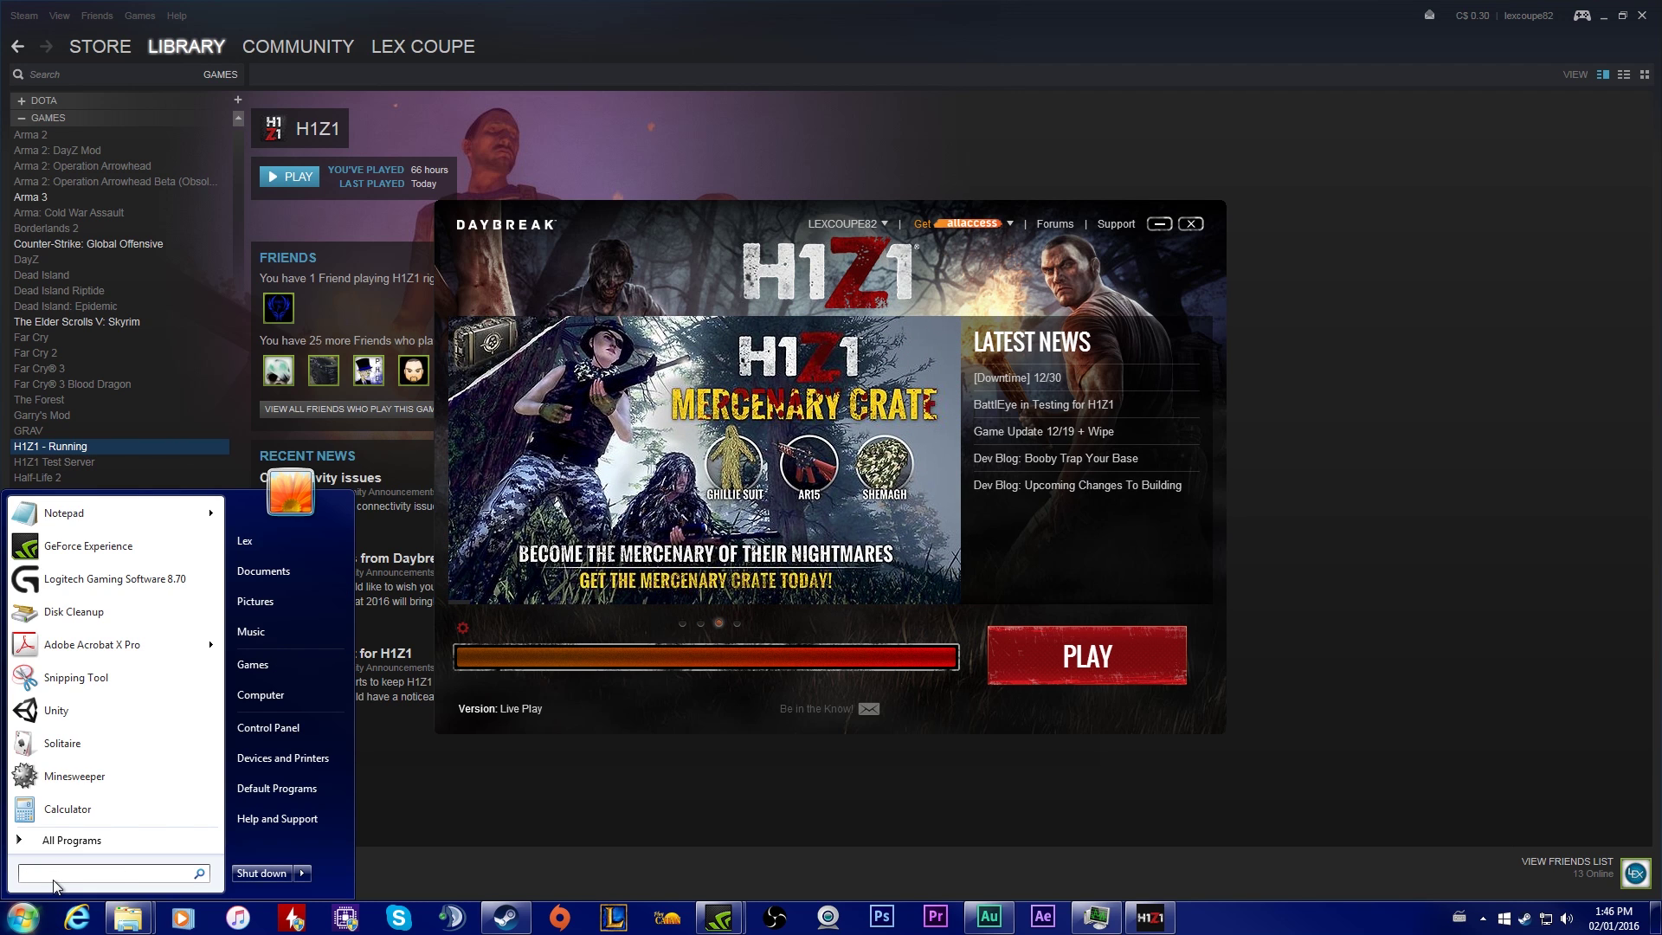
{"action": "type", "text": "cmd"}
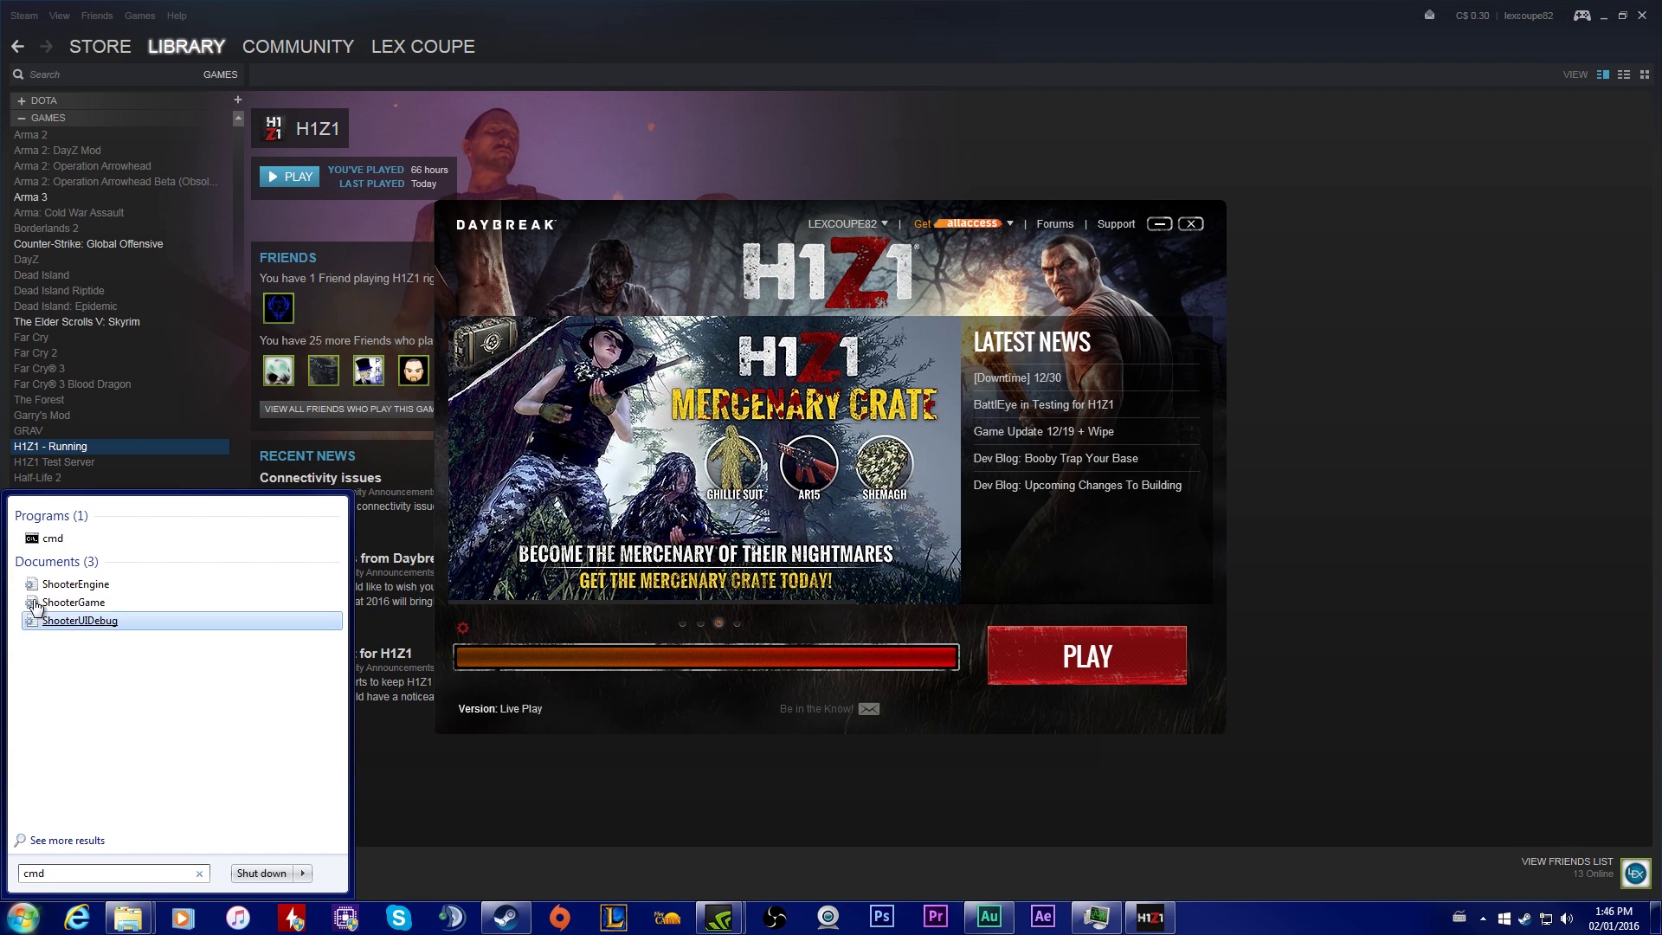
{"action": "right_click", "coordinate": [49, 537]}
{"action": "left_click", "coordinate": [90, 567]}
{"action": "left_click", "coordinate": [286, 678]}
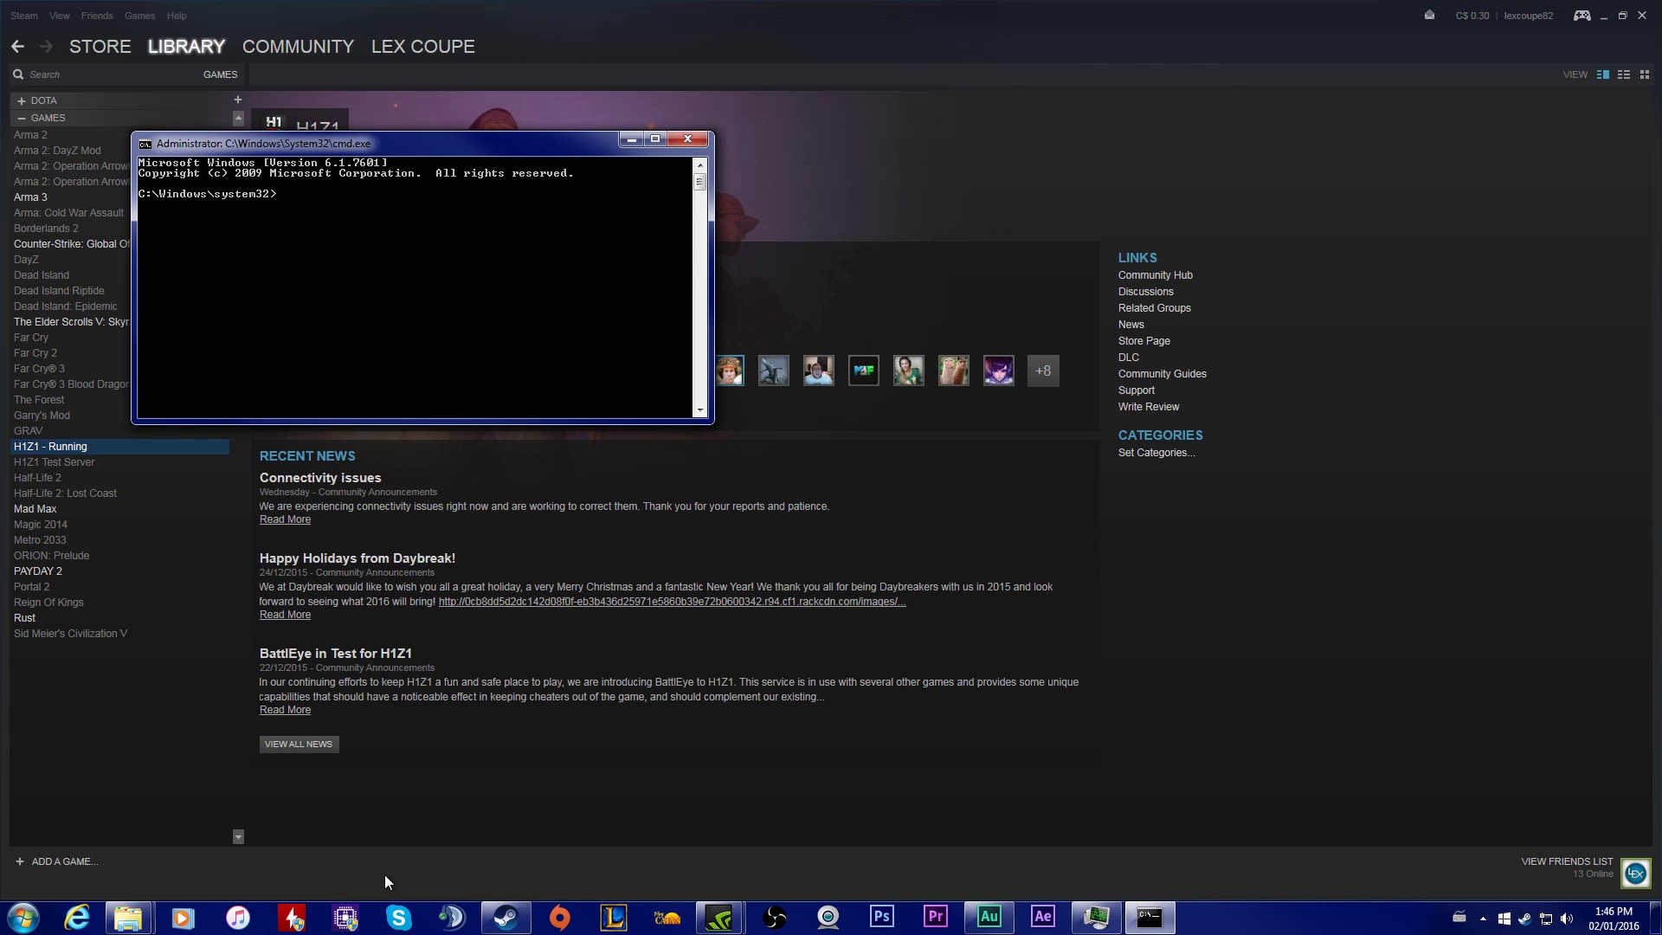
{"action": "left_click", "coordinate": [78, 920]}
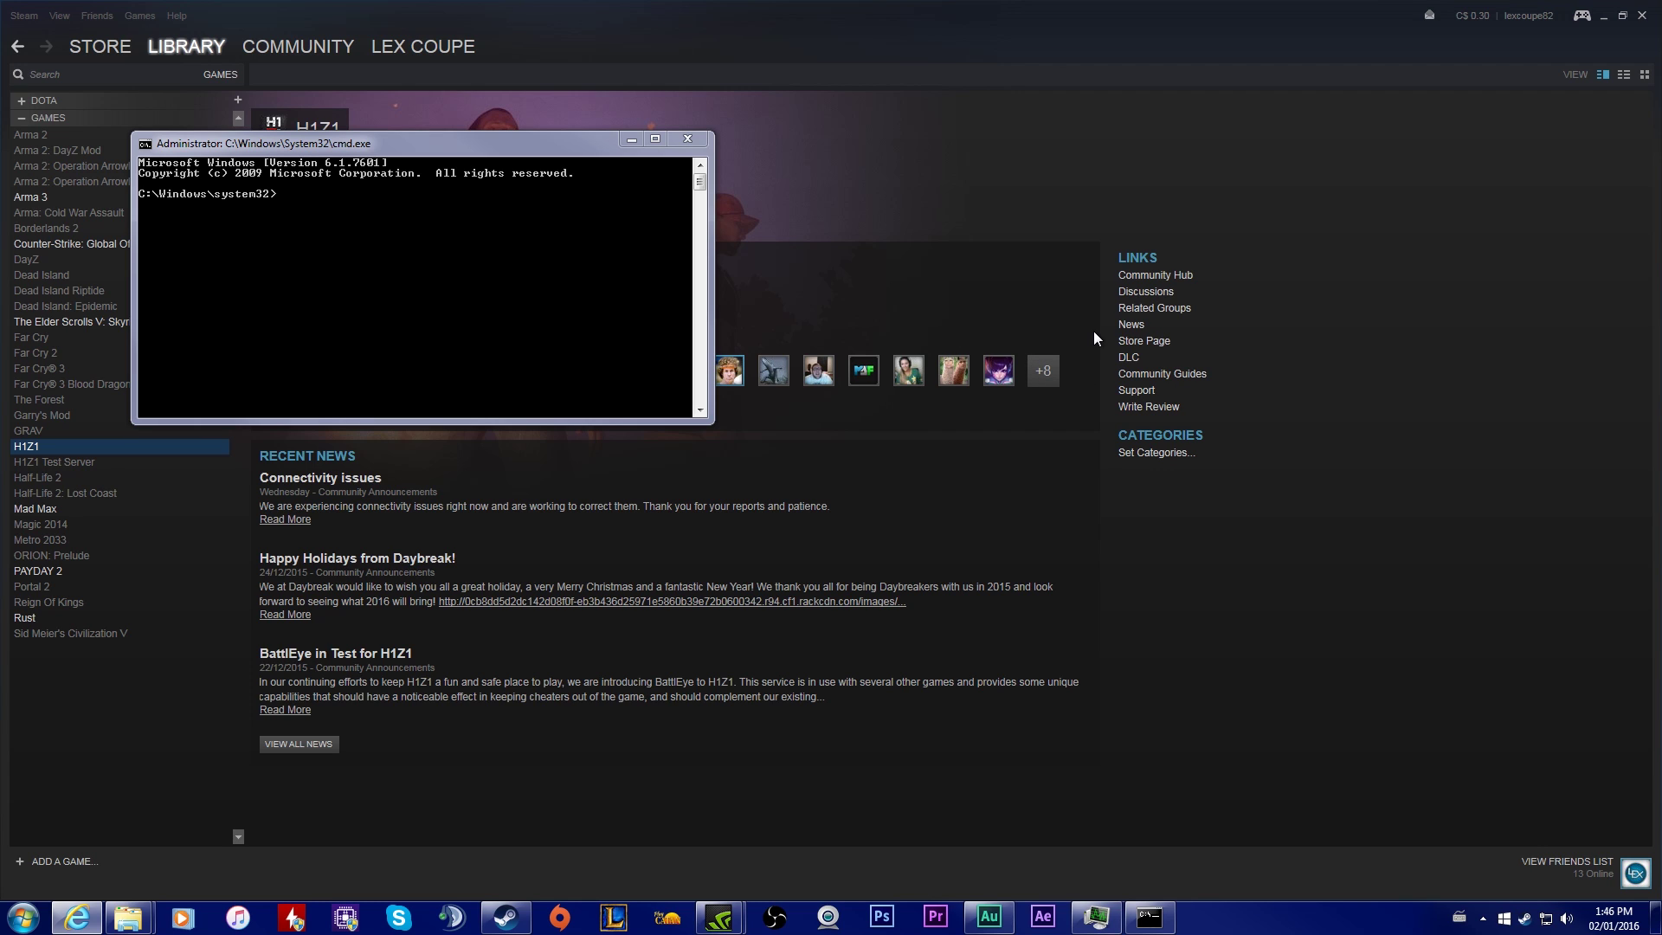
Run bcdedit to set TESTSIGNING off, then close Command Prompt
{"action": "left_click", "coordinate": [298, 194]}
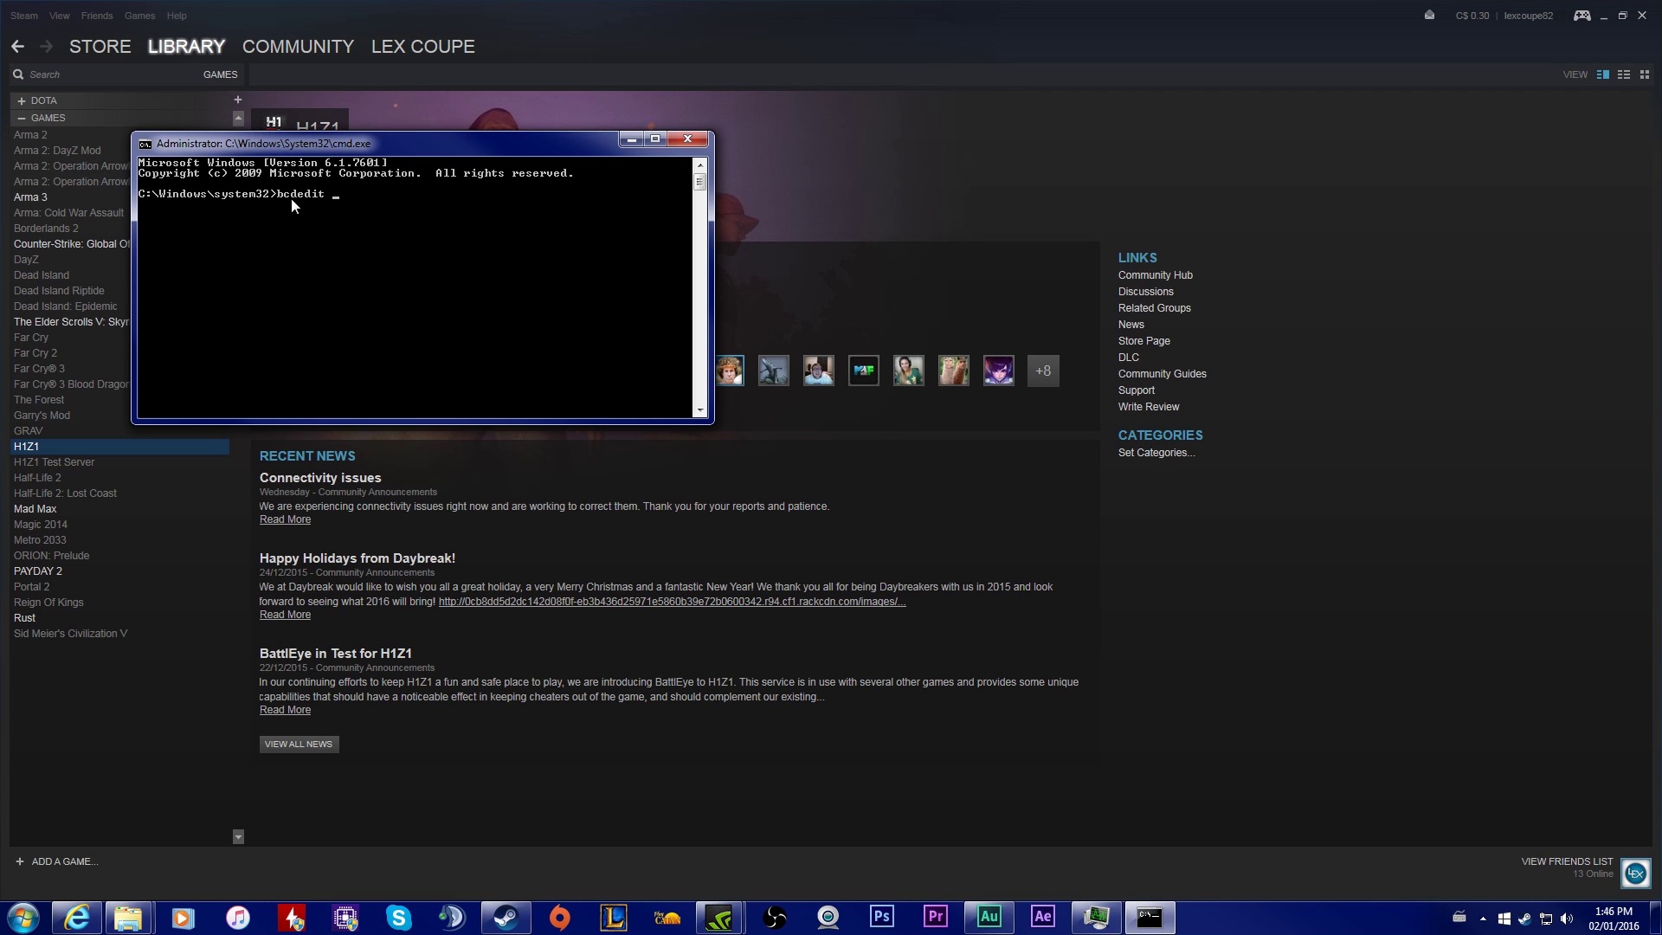
{"action": "type", "text": "set TESTS"}
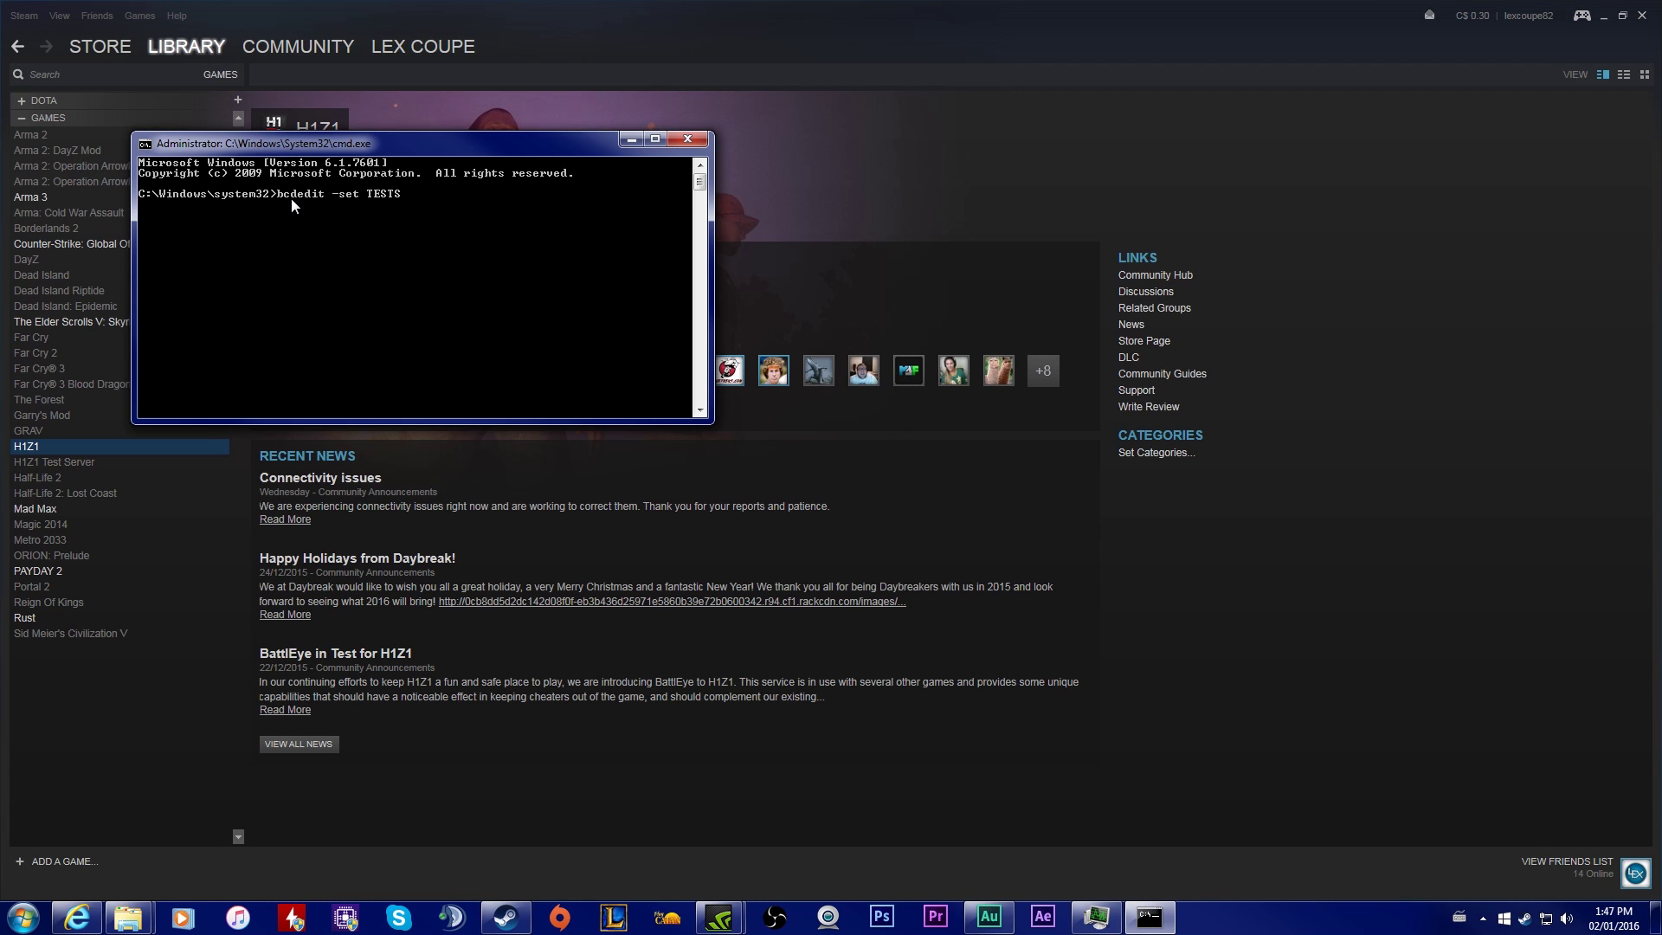
{"action": "type", "text": "IGNING 0"}
{"action": "key", "text": "Return"}
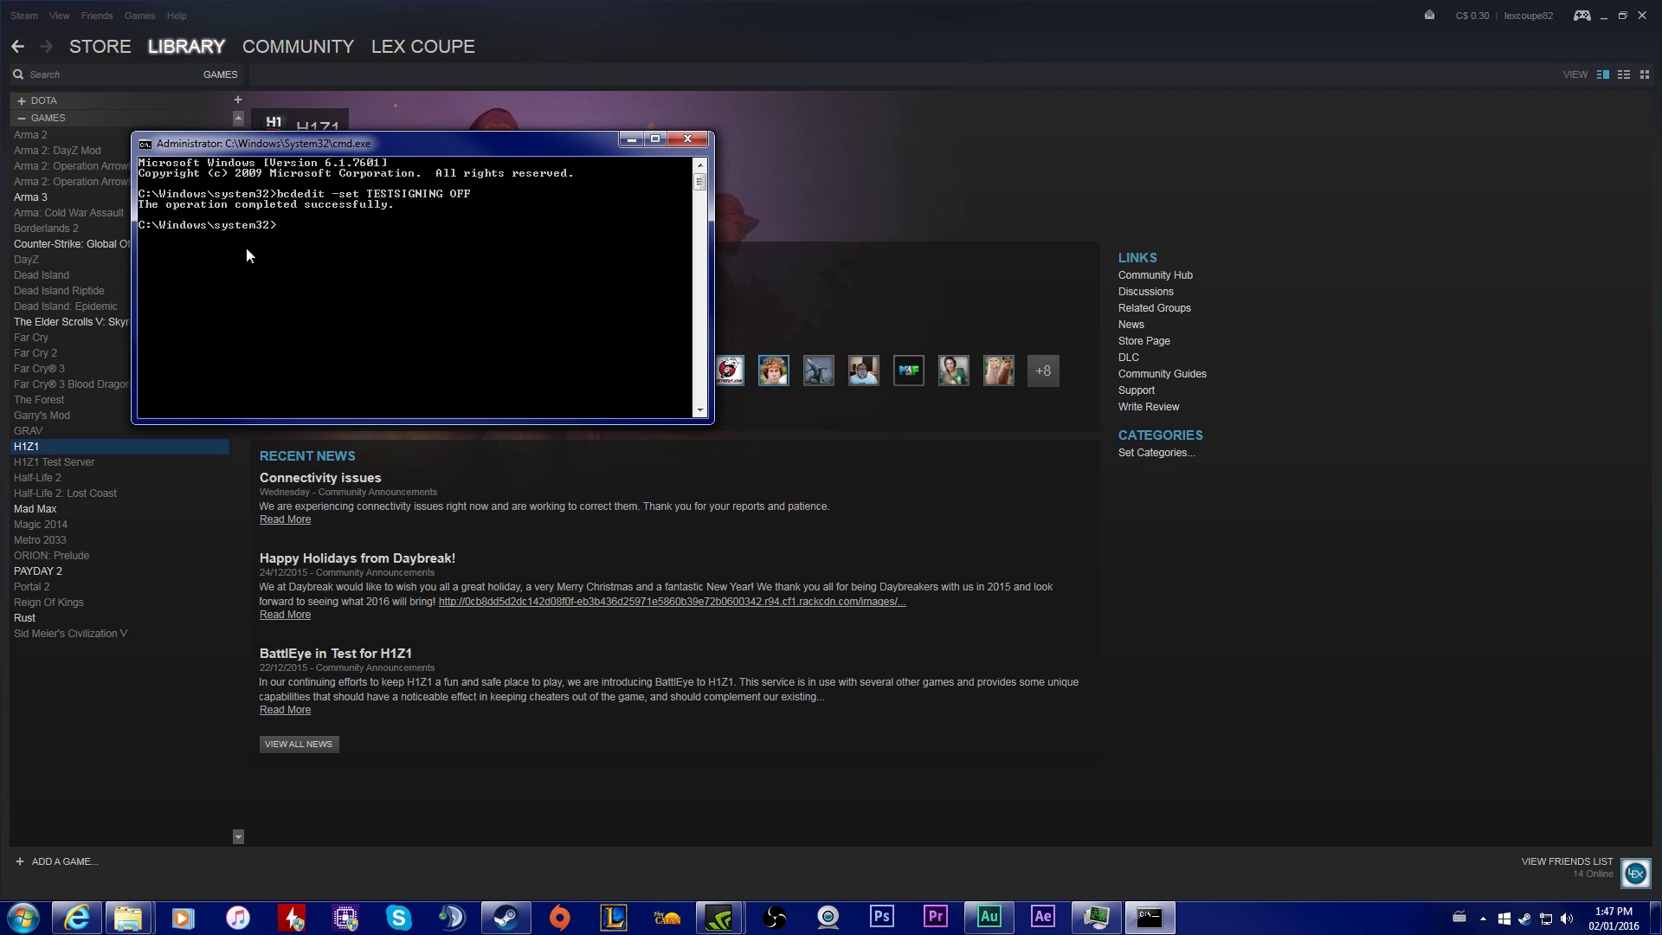
{"action": "left_click", "coordinate": [699, 143]}
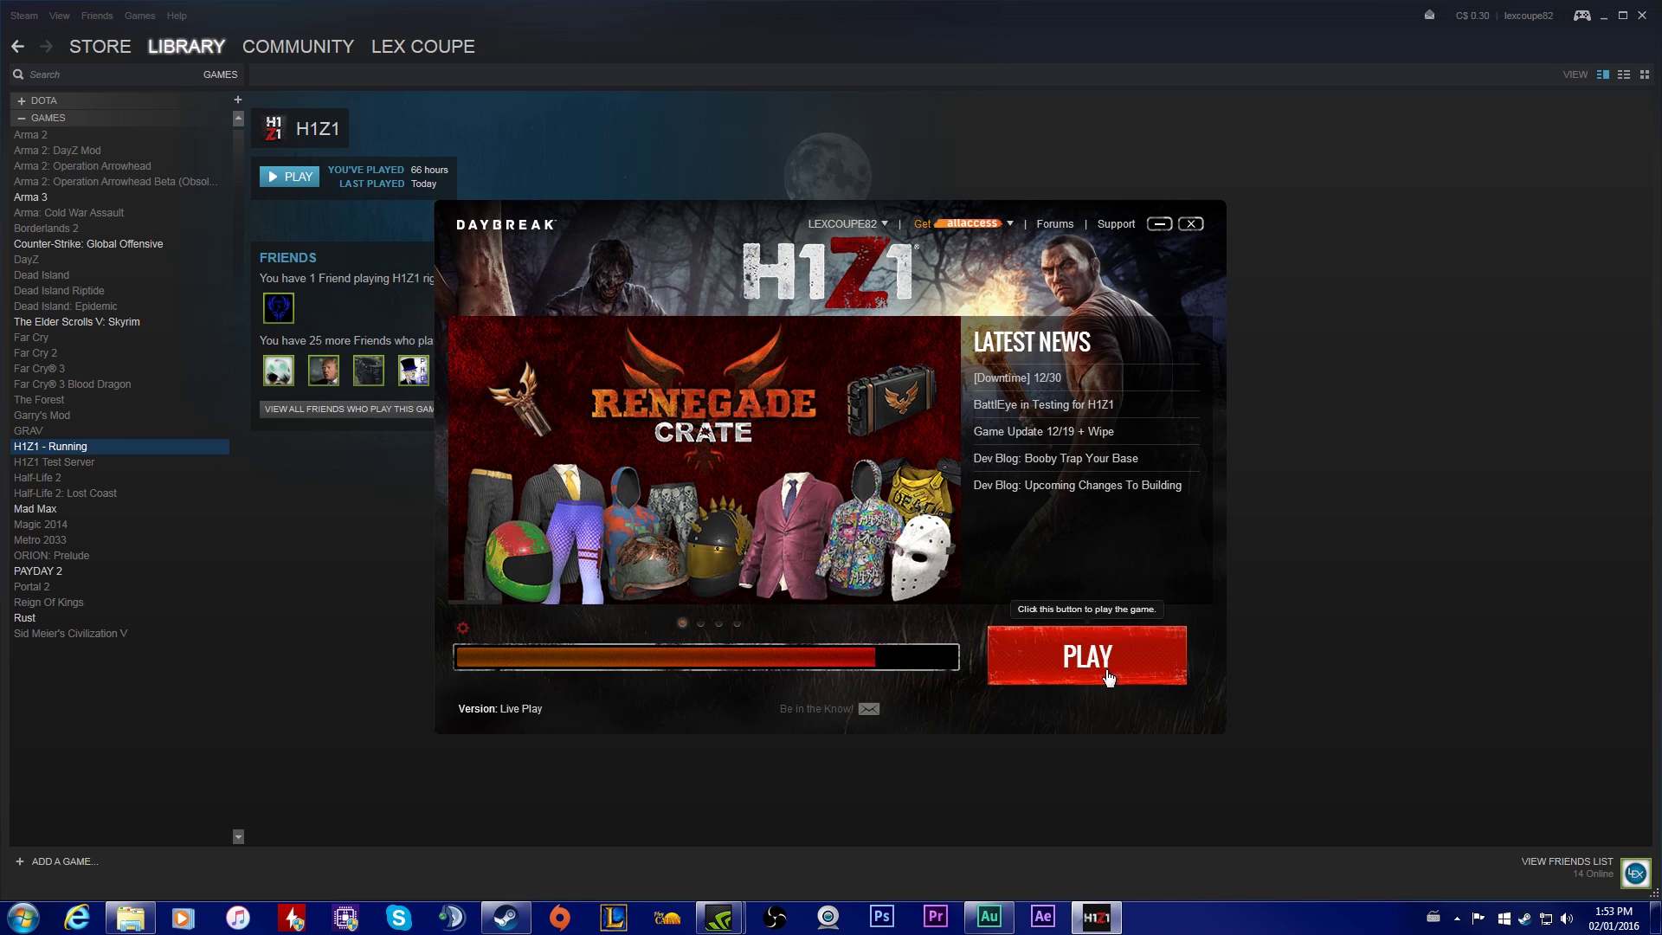
Press the red PLAY button in the H1Z1 launcher to load the game
{"action": "left_click", "coordinate": [1086, 655]}
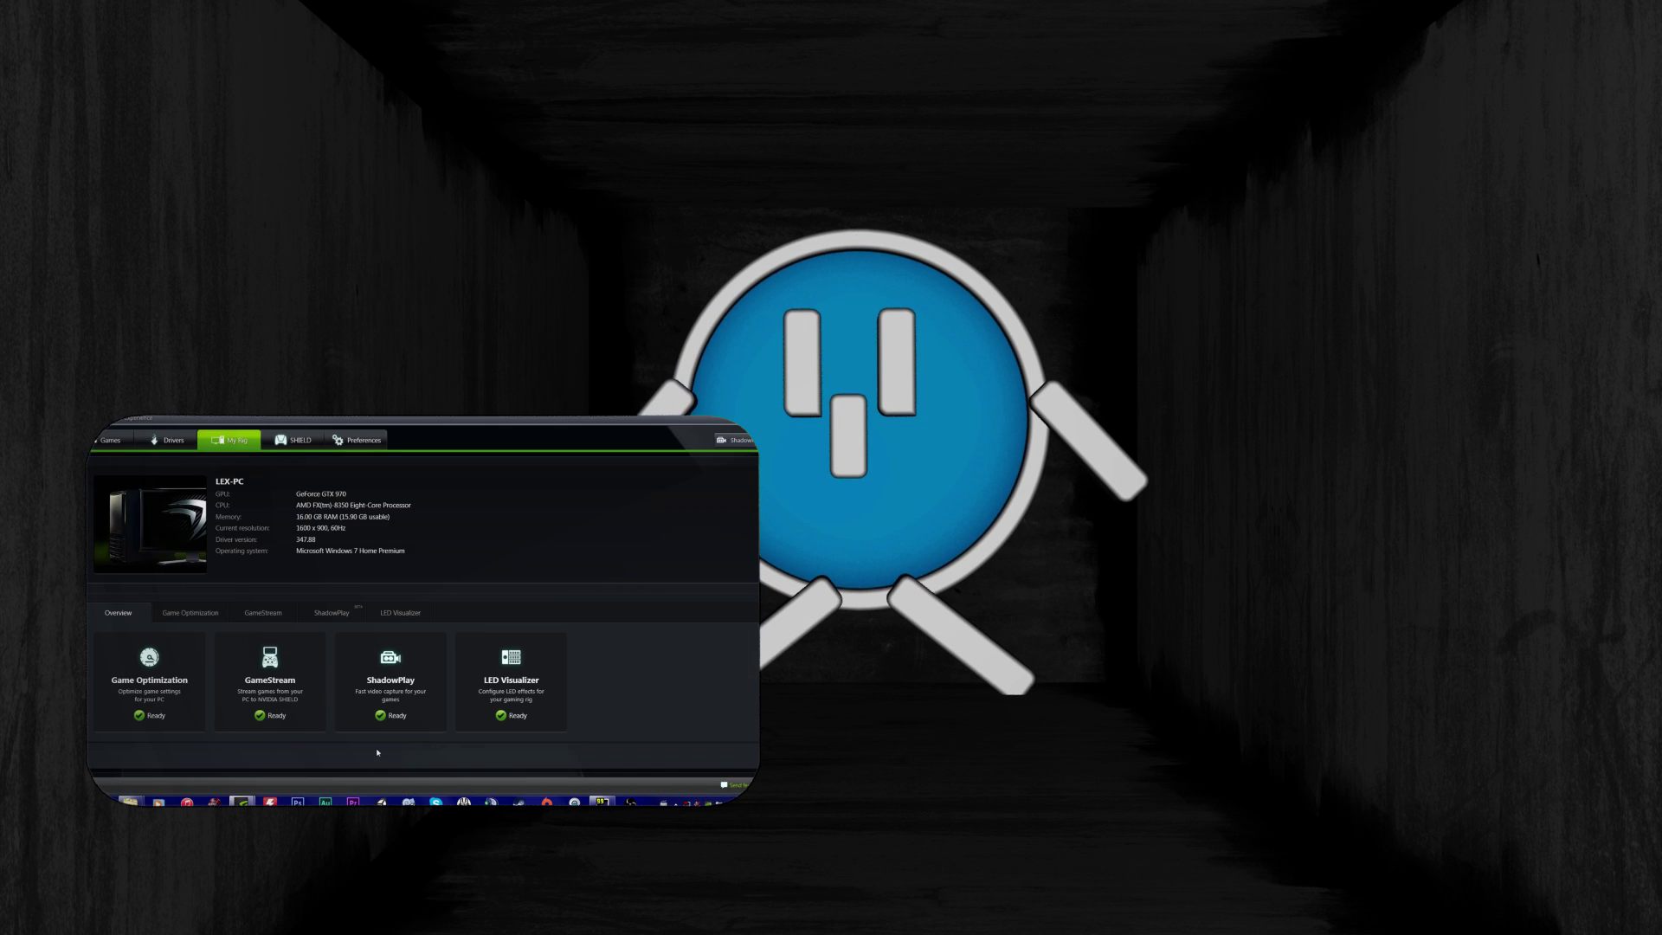
{"action": "left_click", "coordinate": [402, 723]}
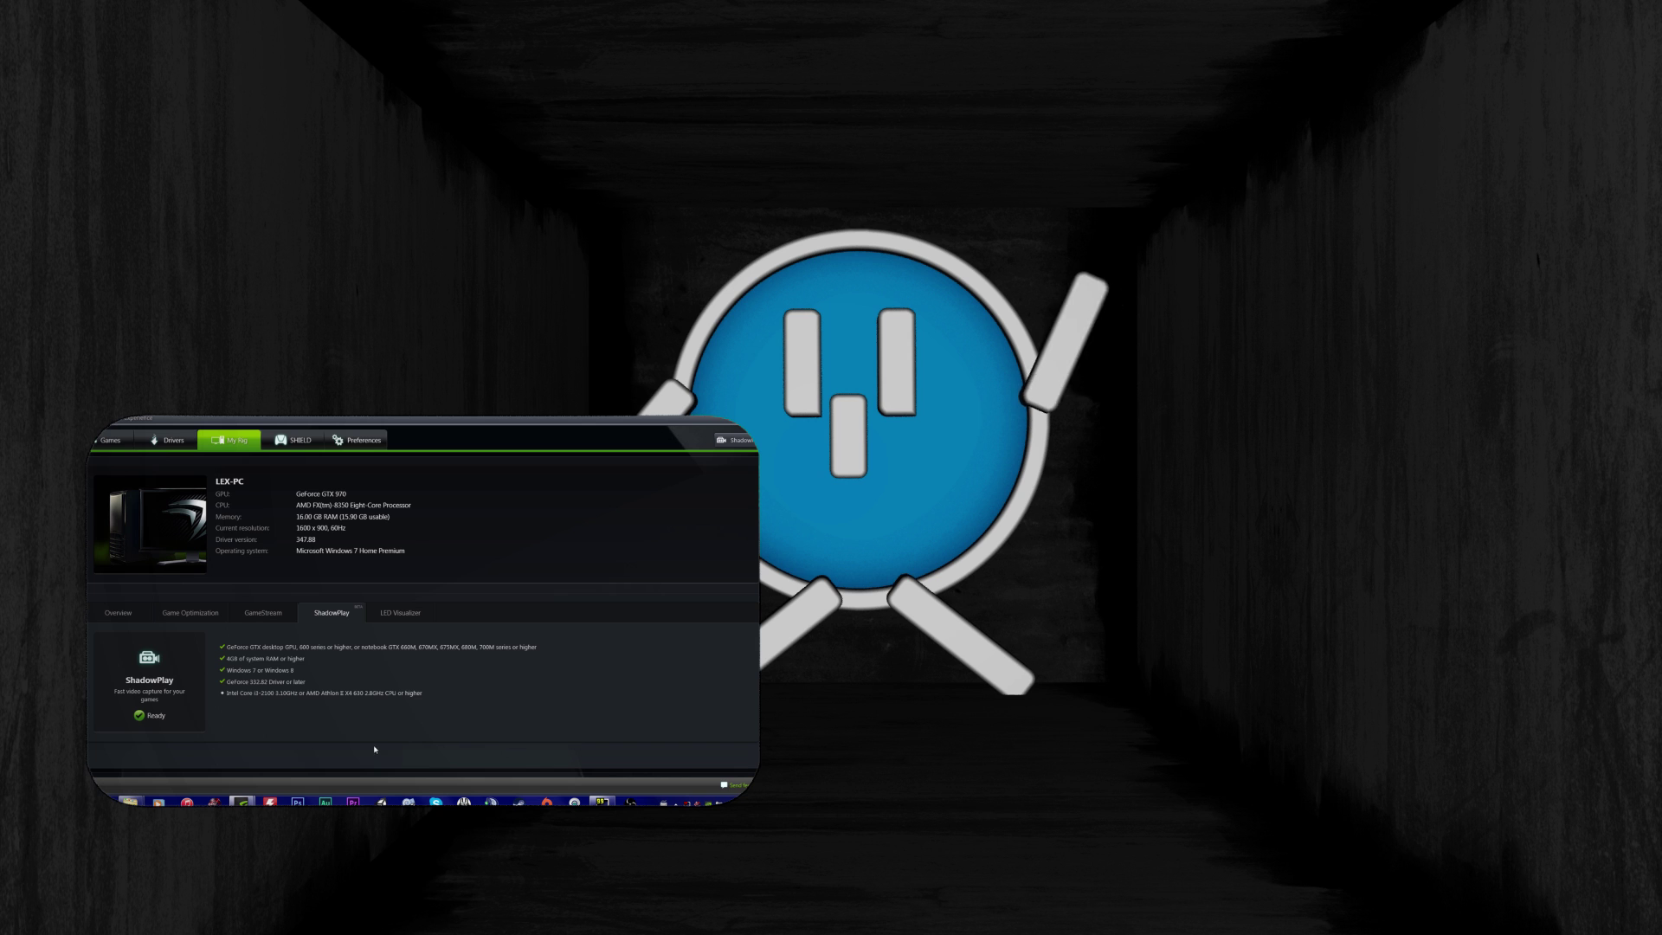